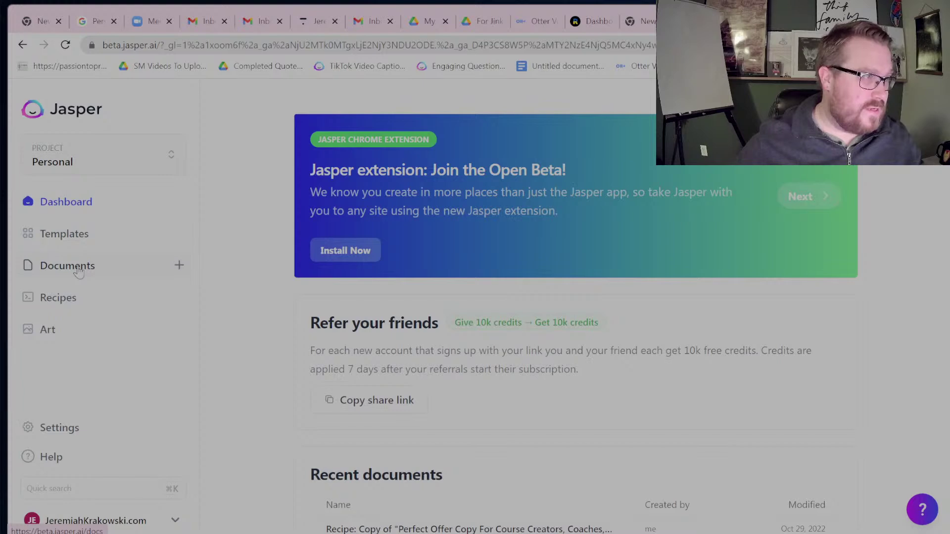
Step: Create a new blank document from the Jasper documents page
left_click(78, 271)
left_click(565, 128)
left_click(442, 212)
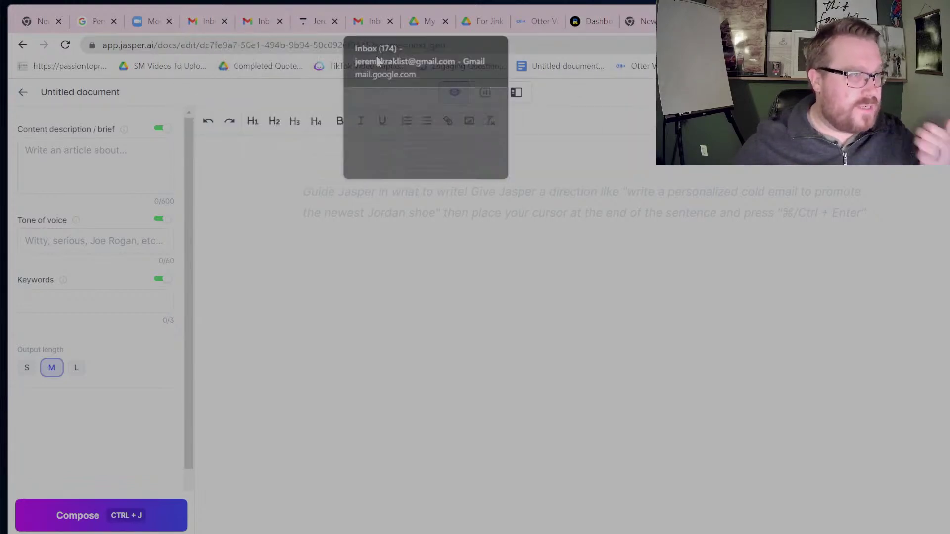
Step: Switch to Otter and open its home page in an additional browser tab
left_click(574, 20)
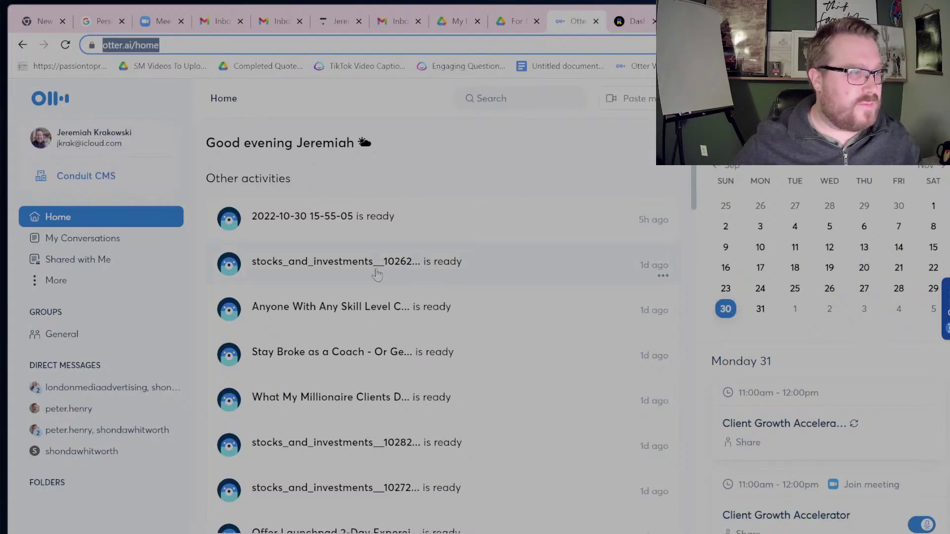
double_click(128, 46)
key("ctrl+c")
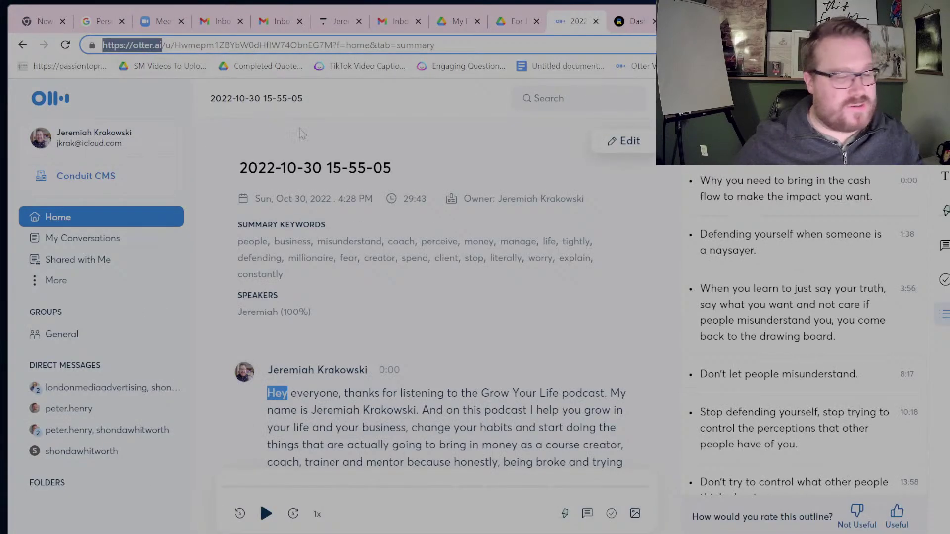
key("ctrl+t")
key("ctrl+v")
left_click(299, 129)
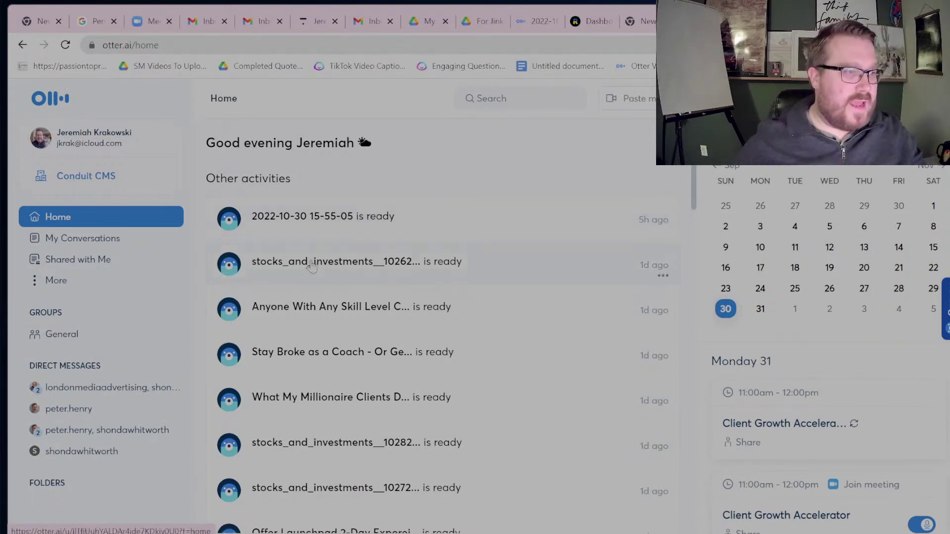
Step: Look through the list of recent transcriptions under Other activities on the Otter home page
scroll(416, 269, "down", 7)
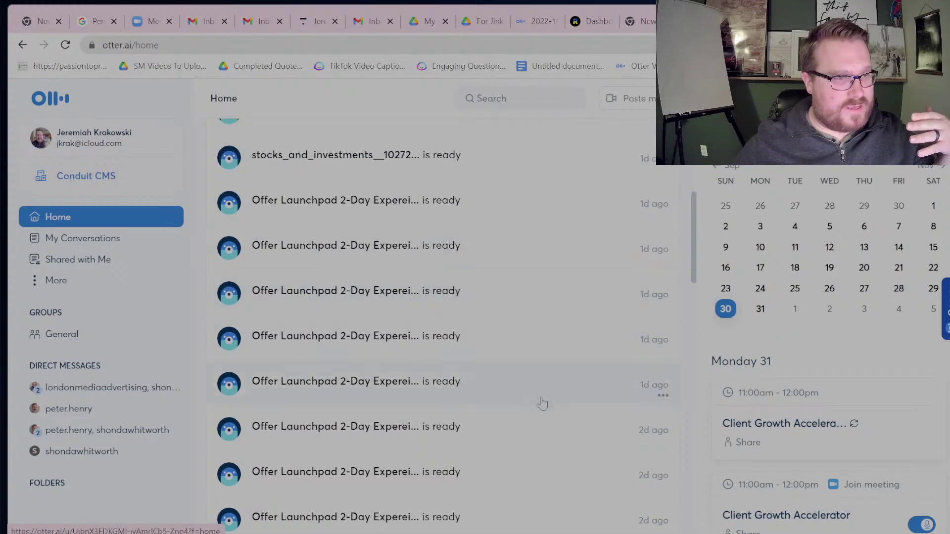
scroll(637, 430, "down", 3)
scroll(660, 427, "down", 1)
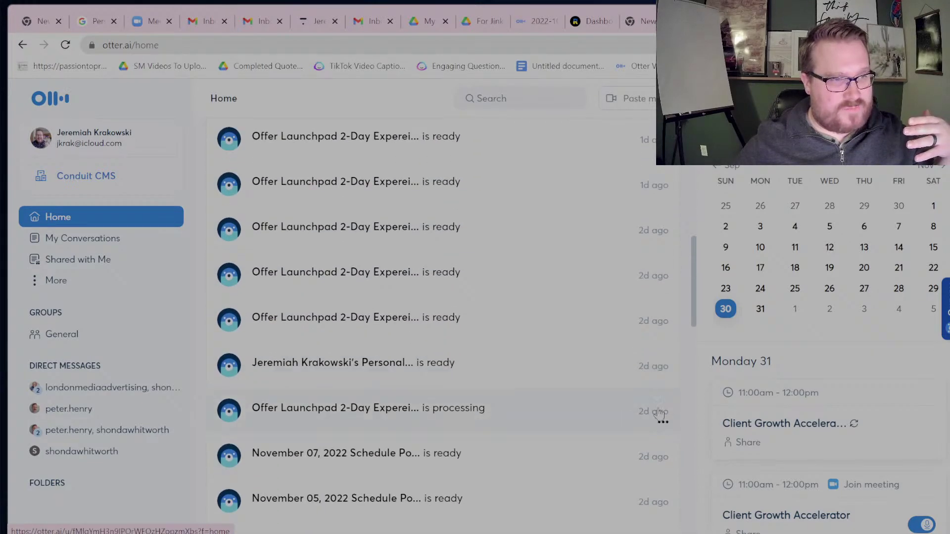
scroll(640, 297, "up", 3)
scroll(640, 277, "up", 3)
scroll(643, 367, "down", 8)
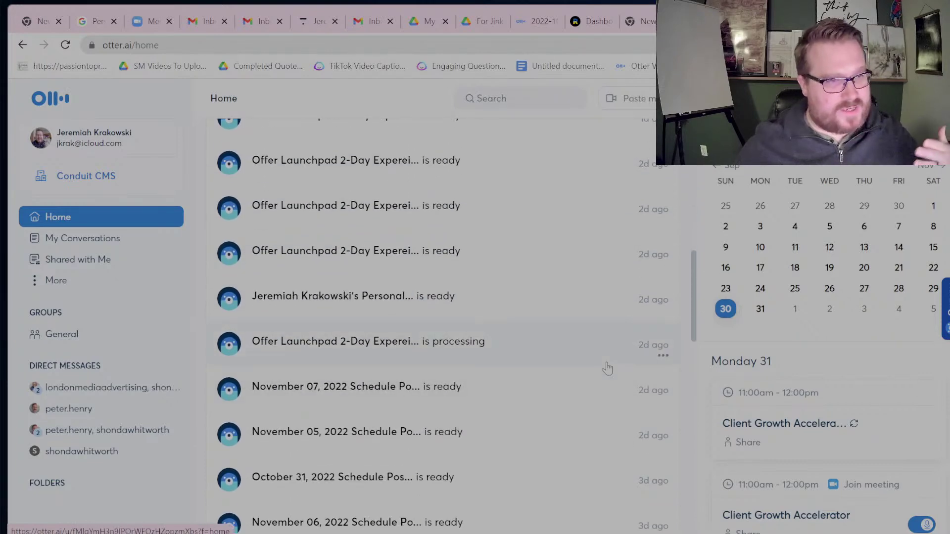
scroll(606, 376, "up", 3)
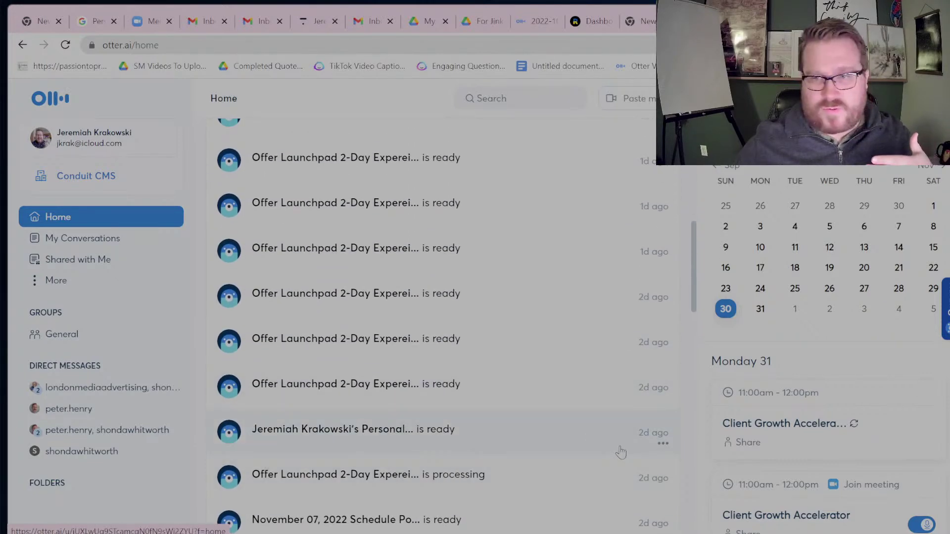
scroll(621, 450, "up", 8)
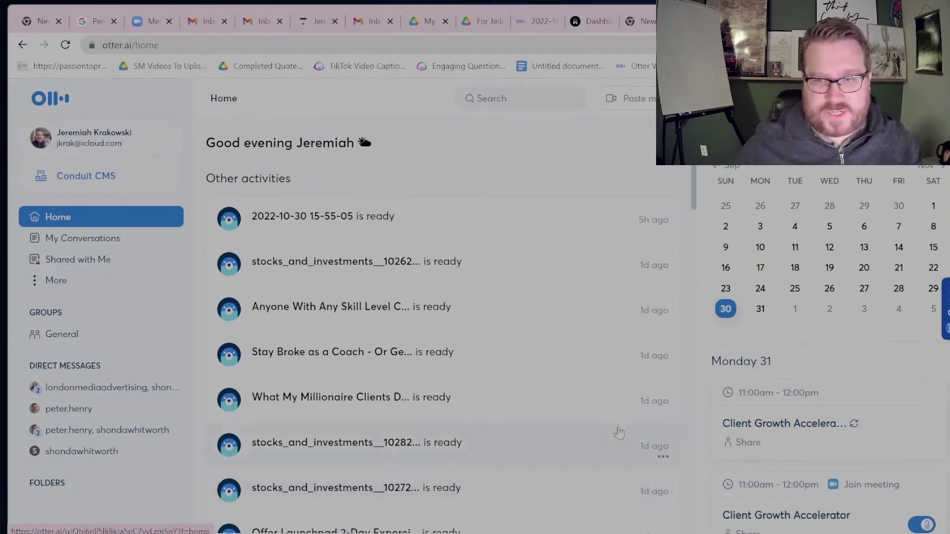
left_click(376, 246)
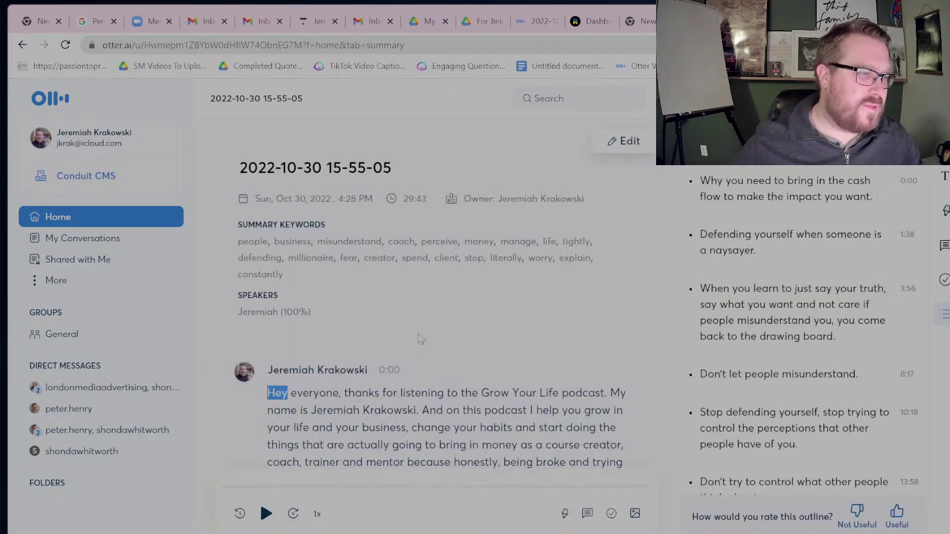
scroll(355, 295, "down", 3)
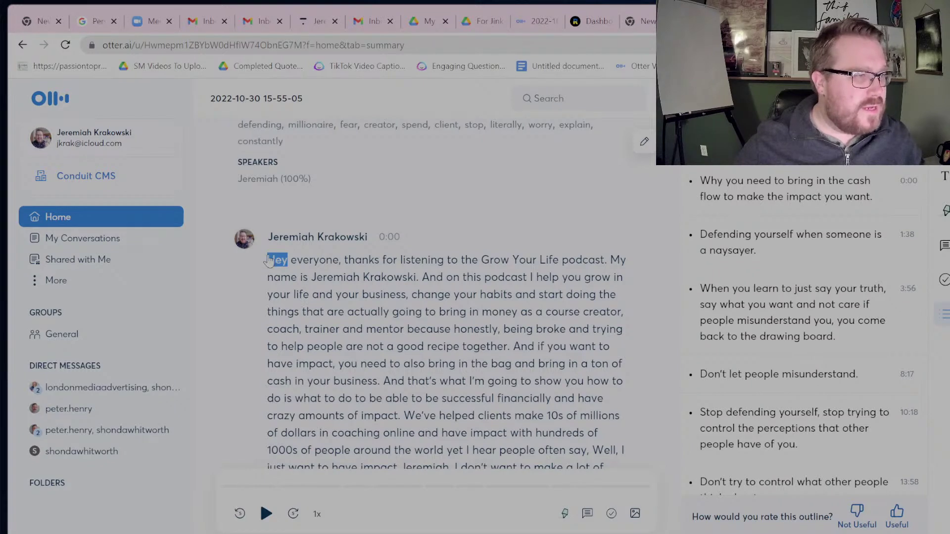
left_click(266, 514)
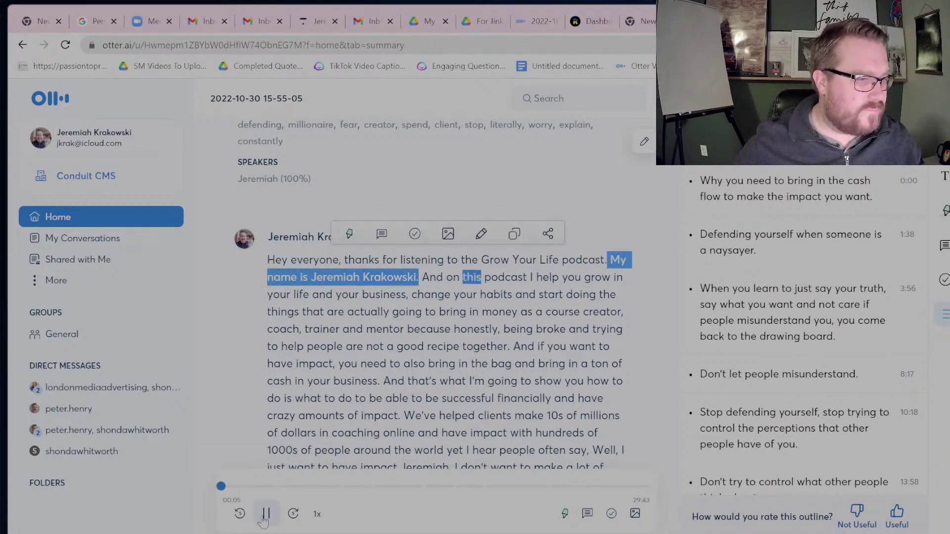
left_click(265, 515)
left_click_drag(266, 262, 540, 431)
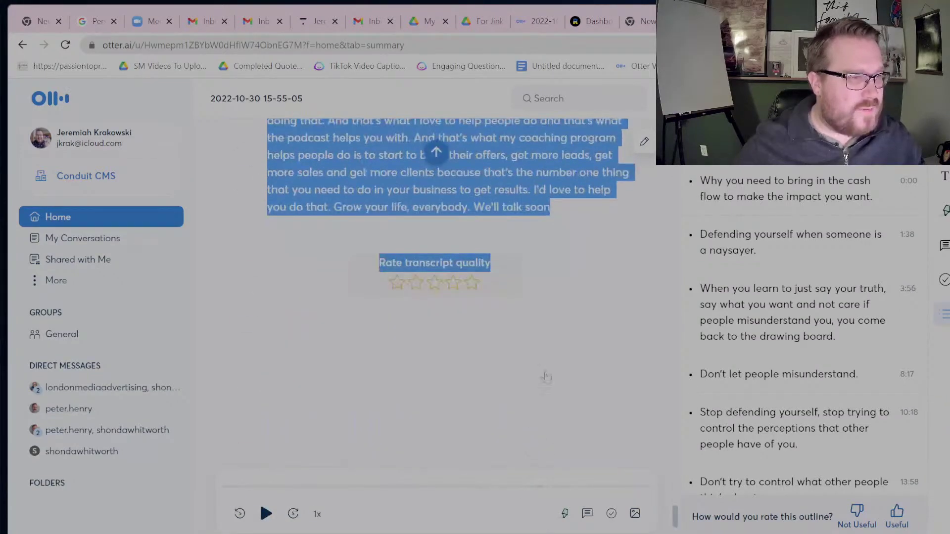
key("ctrl+c")
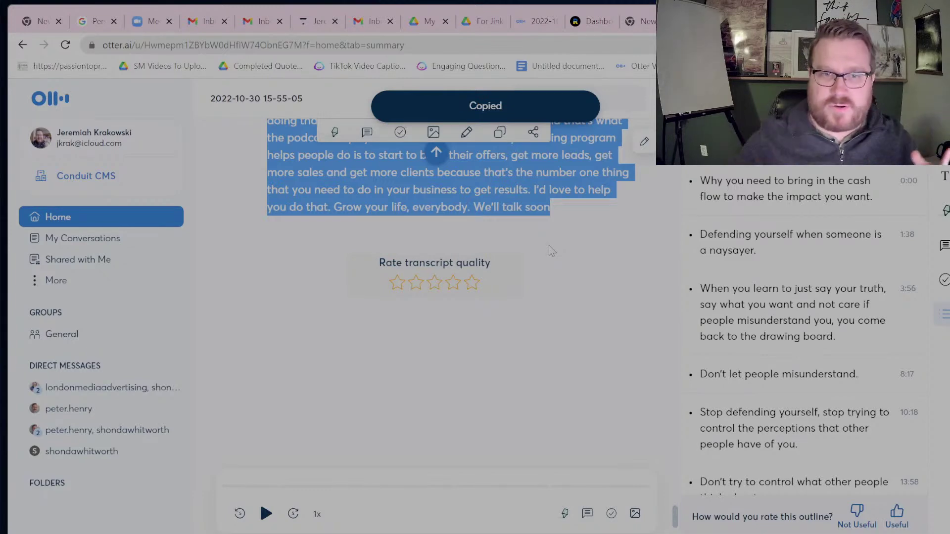
Step: Find the Grow Your Life podcast with the search text "grow your life" and open its page on the host's website
left_click(525, 43)
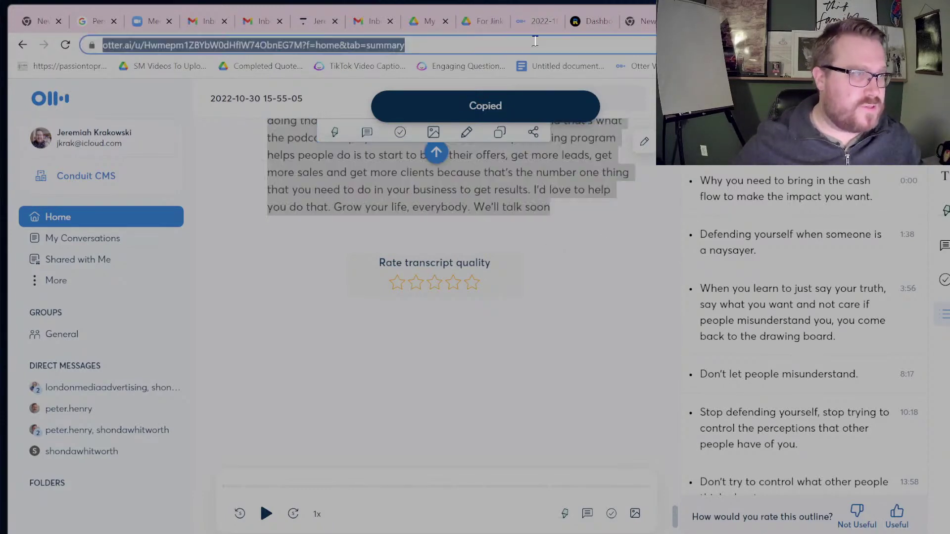
key("BackSpace")
type("grow your life")
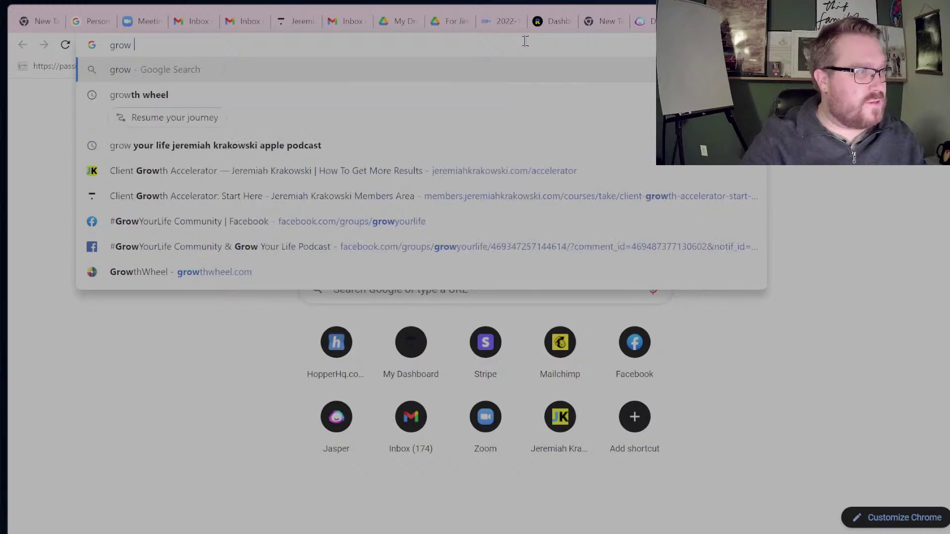
key("Down")
key("Down")
key("Down")
key("Down")
key("Down")
key("Down")
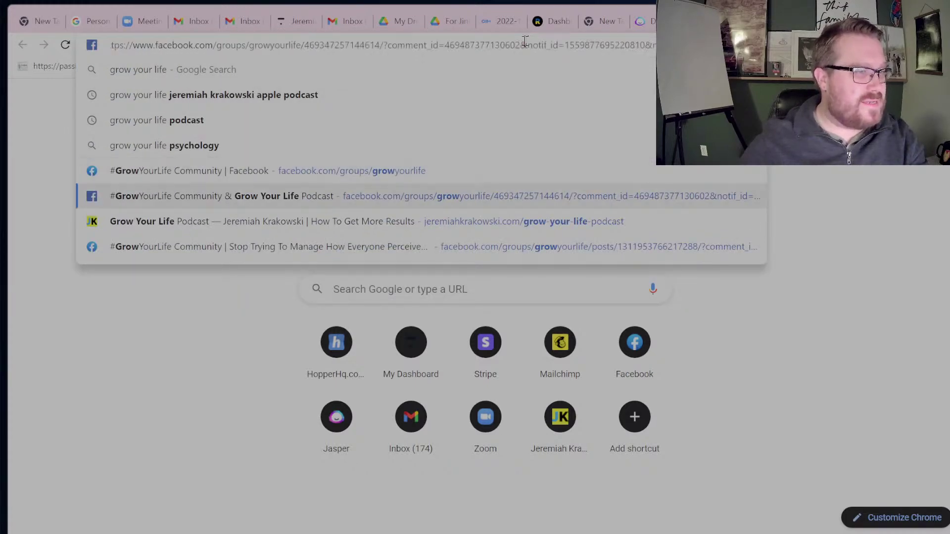
key("Return")
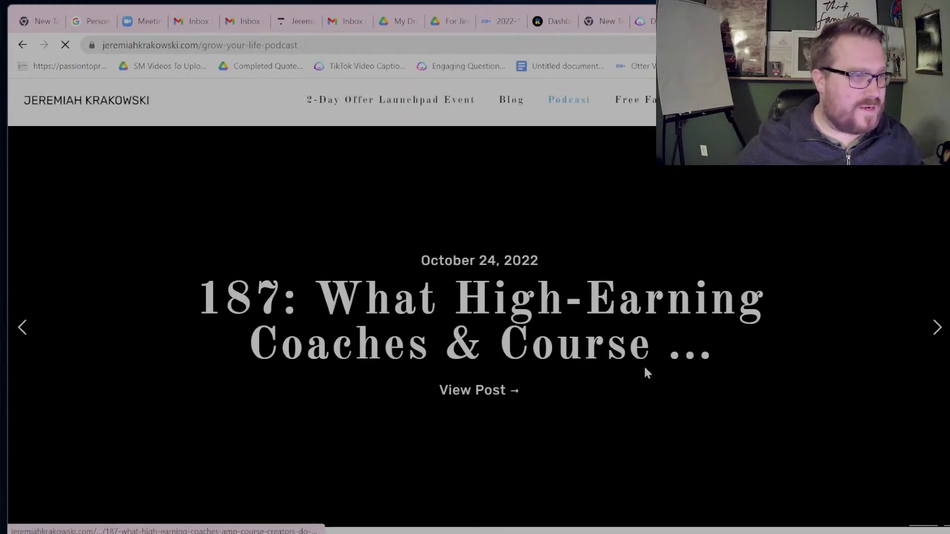
Step: Open the podcast's Apple Podcasts listing, load 10 more episodes, and look through the episode titles and descriptions
scroll(645, 375, "down", 10)
left_click(738, 283)
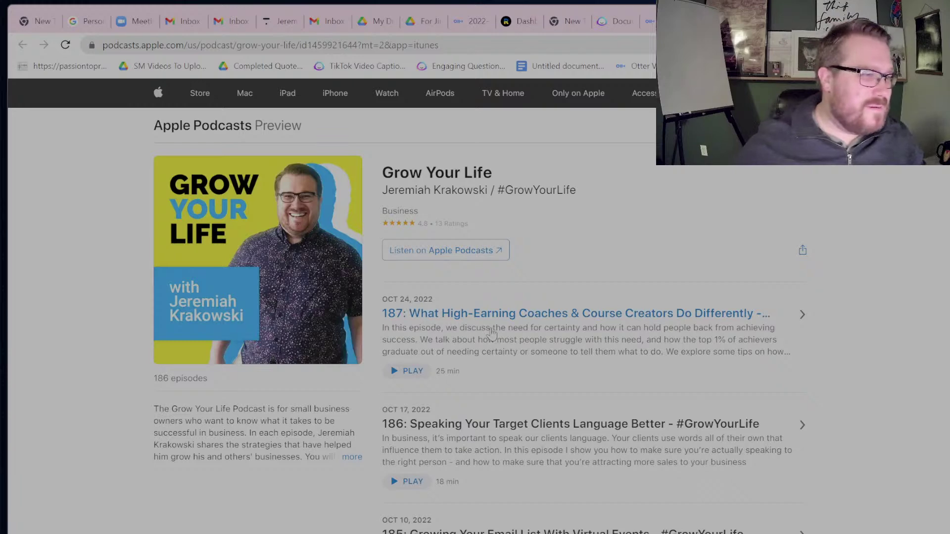
scroll(490, 321, "down", 6)
scroll(492, 332, "down", 6)
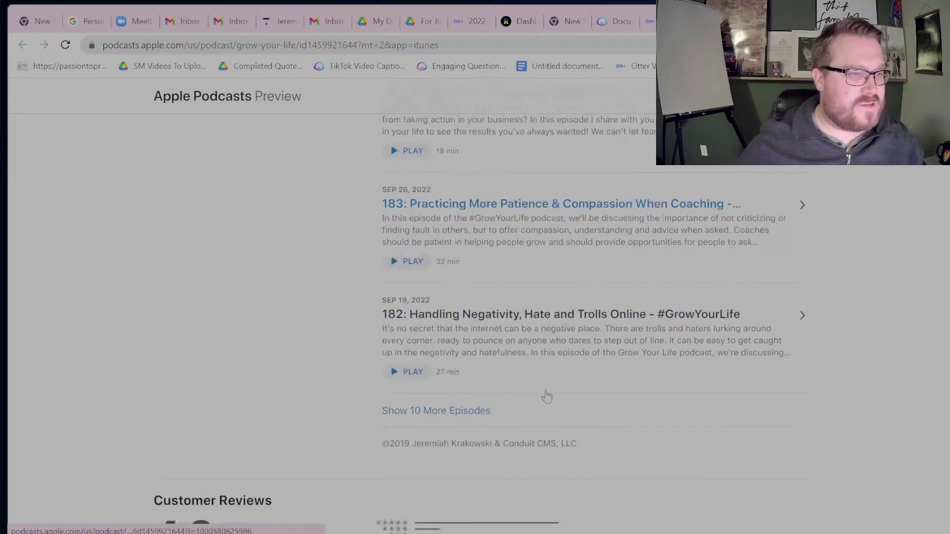
left_click(444, 367)
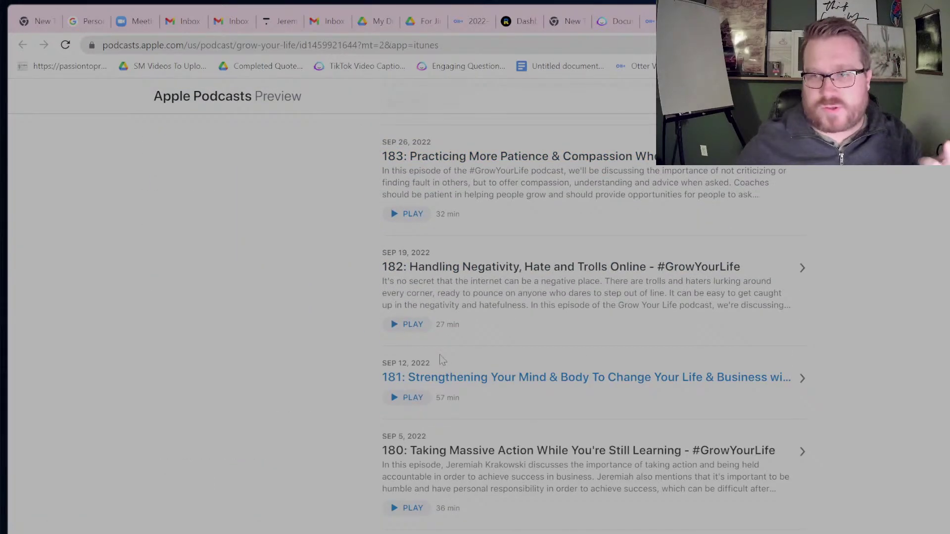
scroll(444, 367, "down", 6)
scroll(441, 364, "down", 9)
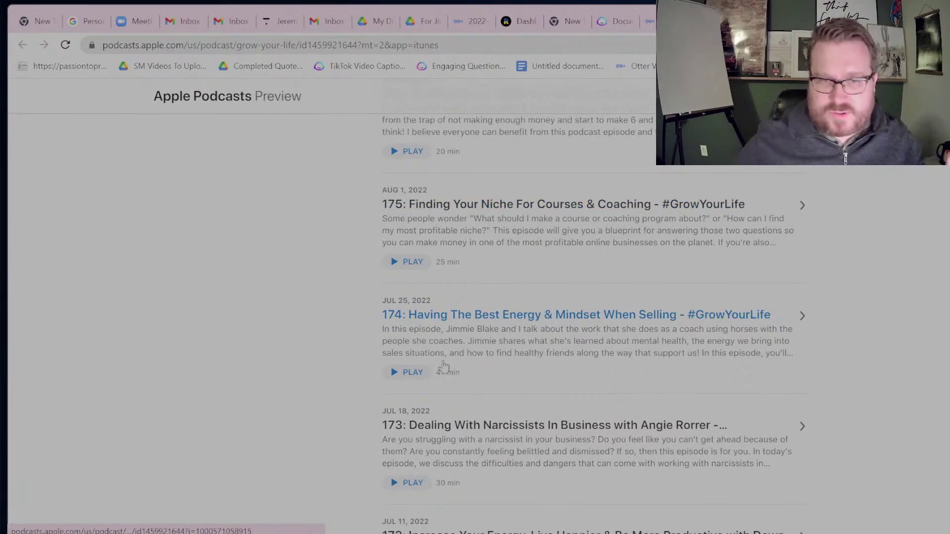
scroll(445, 364, "up", 12)
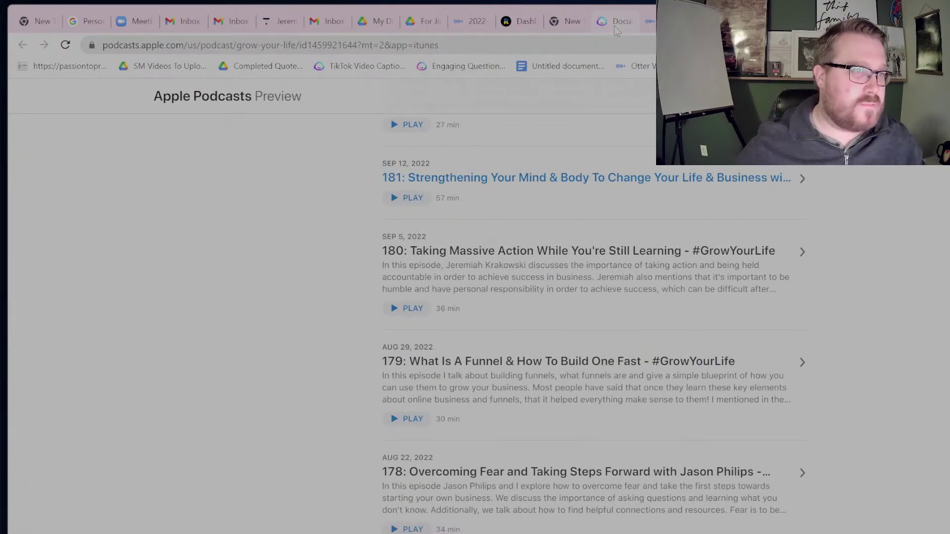
Step: Switch back to the untitled Jasper document and paste the copied transcript into it
left_click(615, 25)
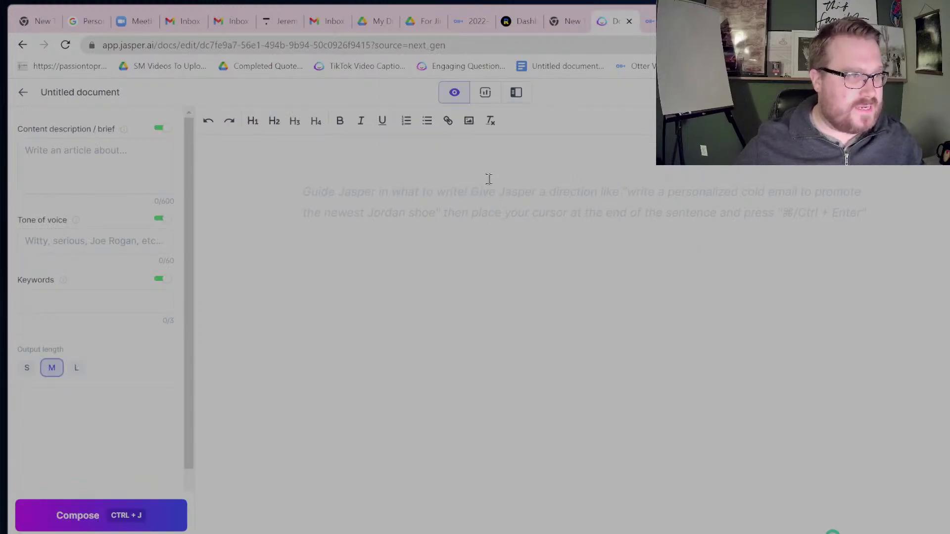
key("ctrl+v")
scroll(806, 449, "down", 3)
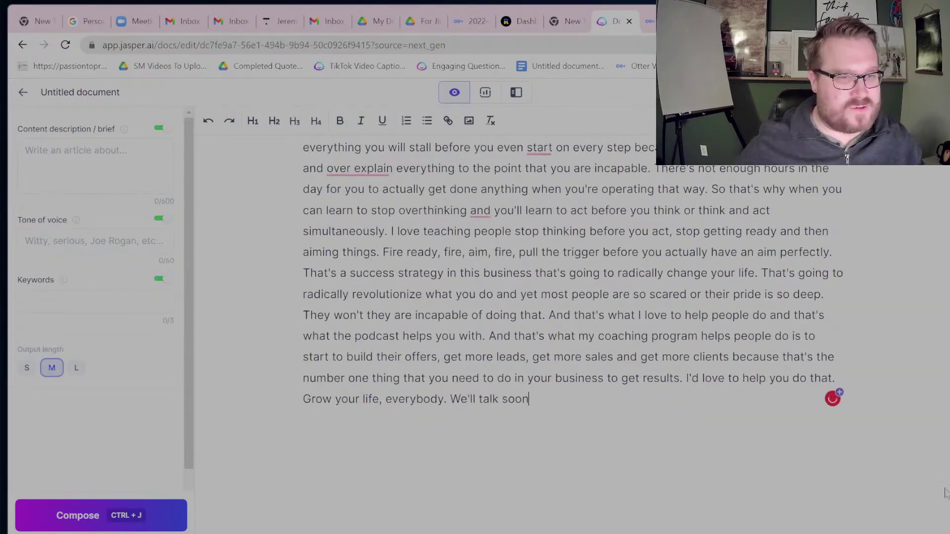
left_click_drag(945, 491, 945, 524)
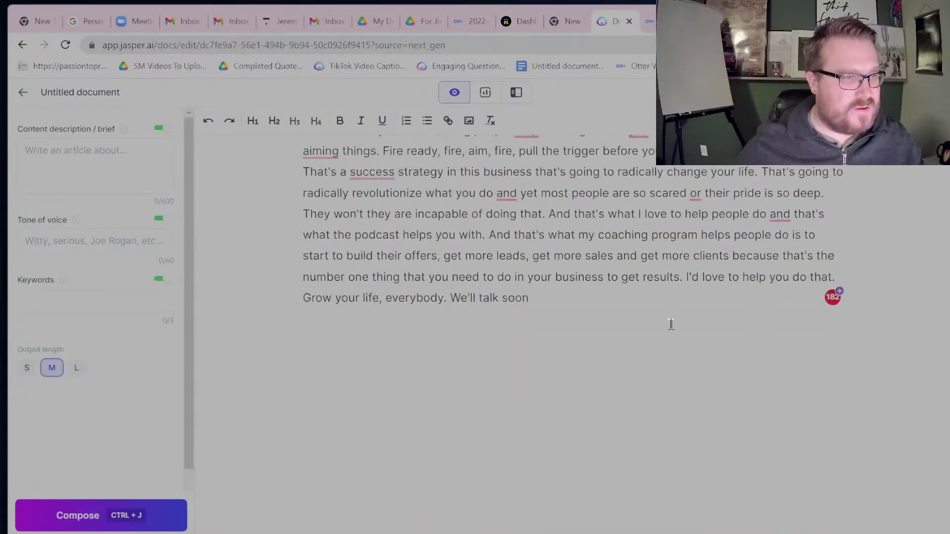
Step: Add a summarize prompt in a new paragraph below the transcript and have Jasper generate the summary
key("Return")
key("Return")
type("Sum")
key("ctrl+j")
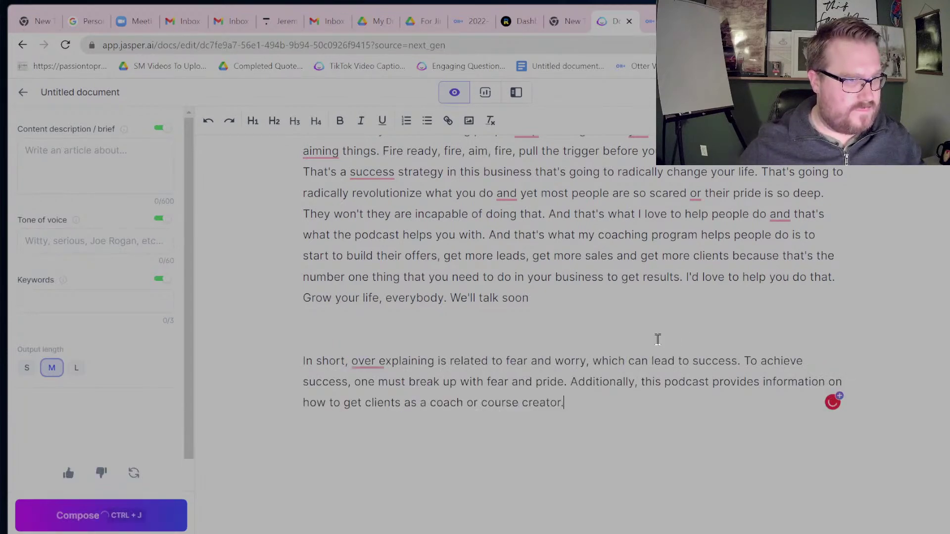
Step: Below the summary, reword the podcast episode title prompt to request a blog post topical outline, and have Jasper generate it
key("Return")
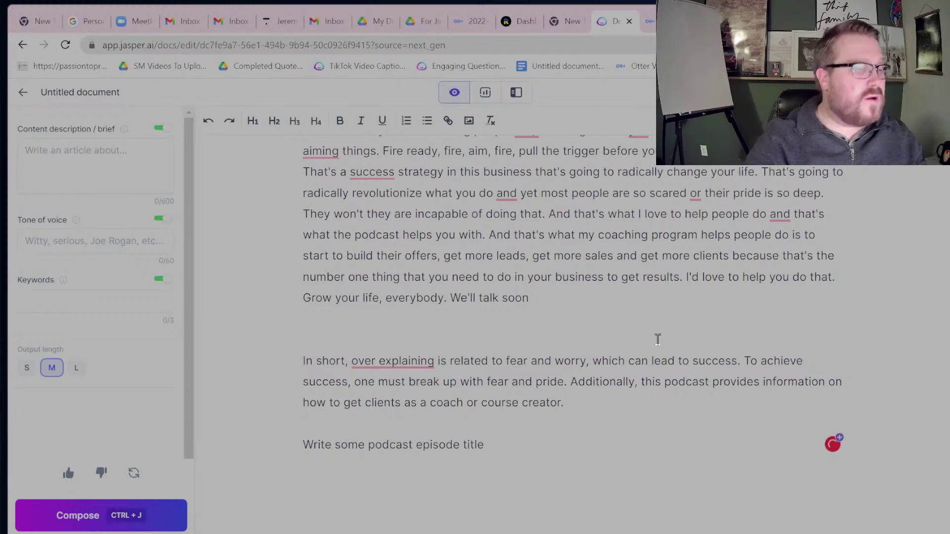
key("BackSpace")
key("BackSpace")
key("BackSpace")
key("BackSpace")
key("BackSpace")
key("BackSpace")
key("BackSpace")
key("BackSpace")
key("BackSpace")
key("BackSpace")
key("BackSpace")
key("BackSpace")
key("BackSpace")
key("BackSpace")
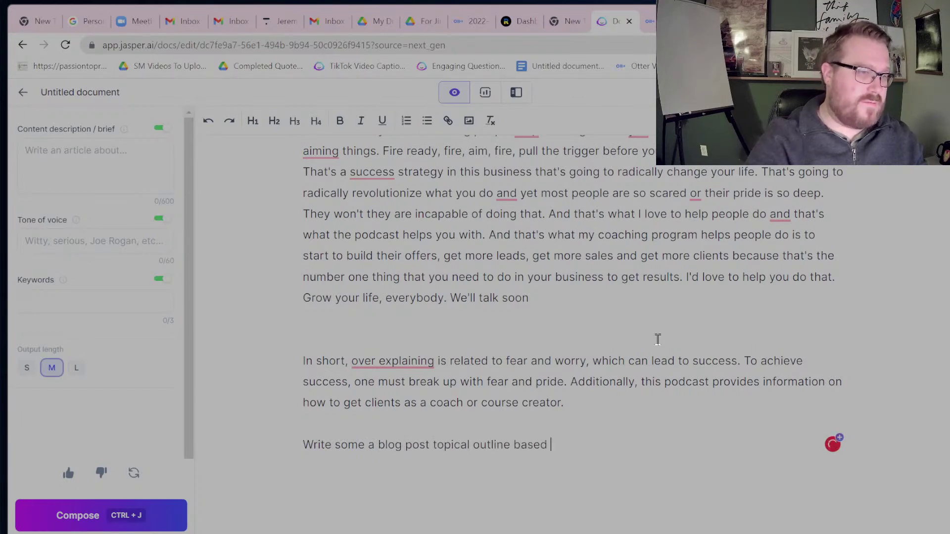
key("ctrl+Return")
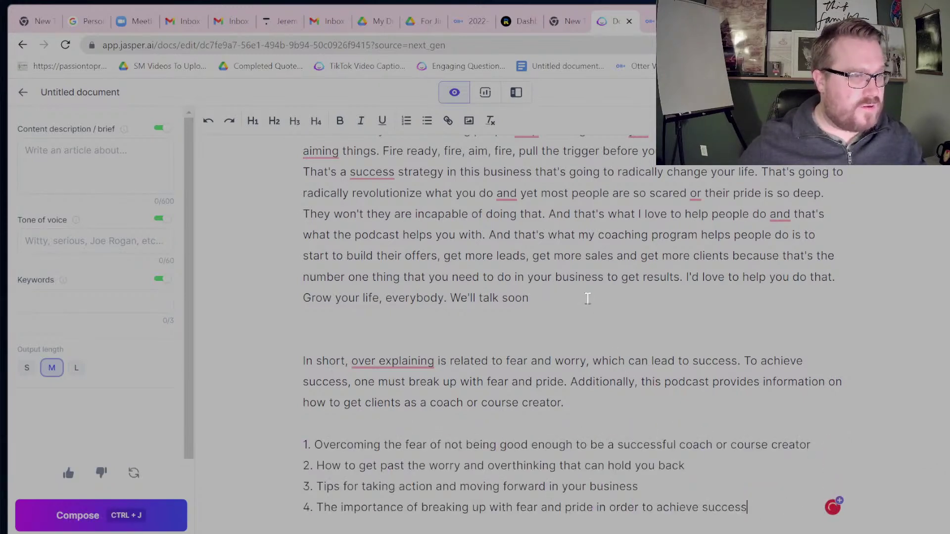
Step: Delete the transcript from "Just stop wasting your time" to its end, and generate a summary there with the prompt "summarize the above"
left_click_drag(582, 297, 283, 218)
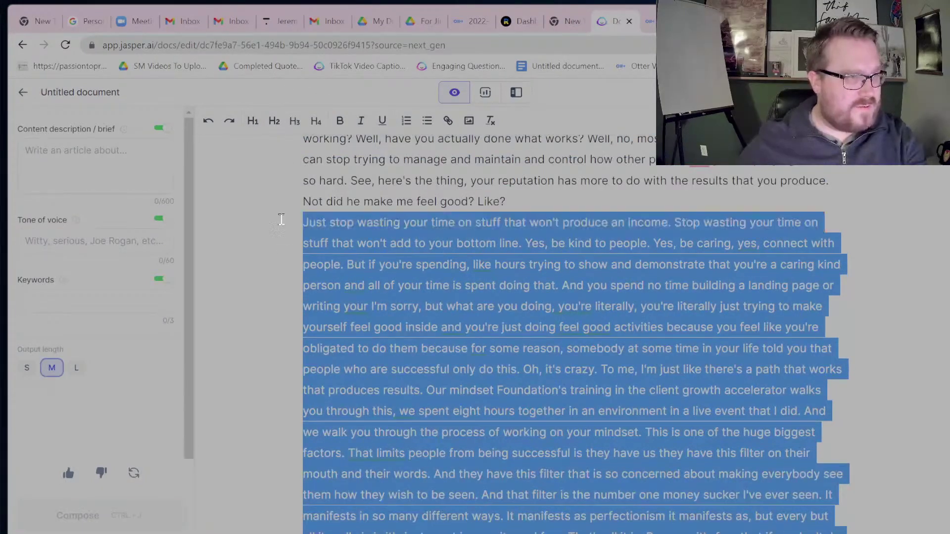
key("BackSpace")
type("summarize")
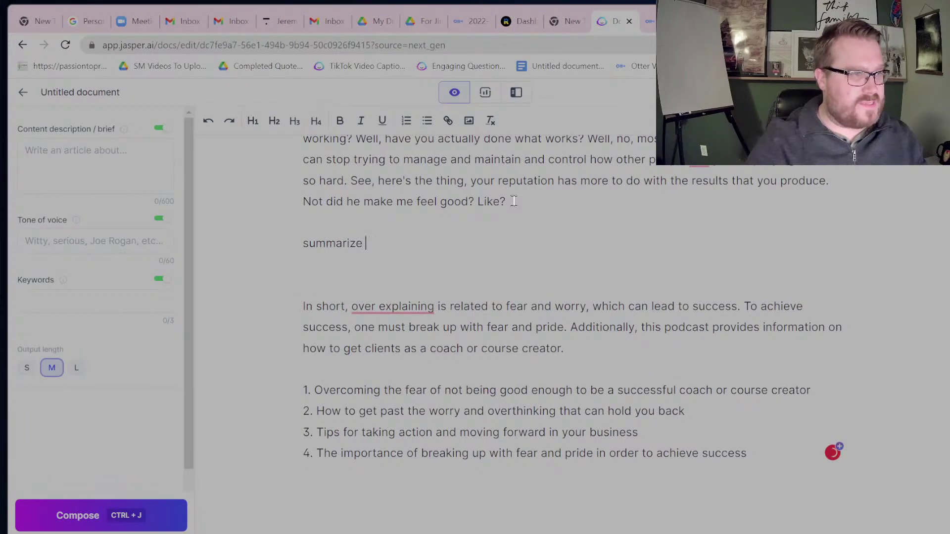
type(" the ")
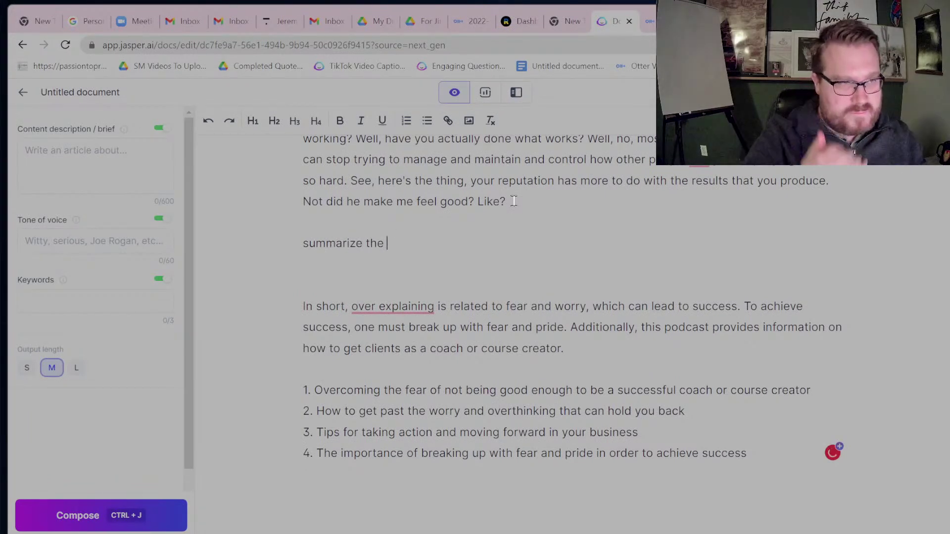
type("above")
key("ctrl+j")
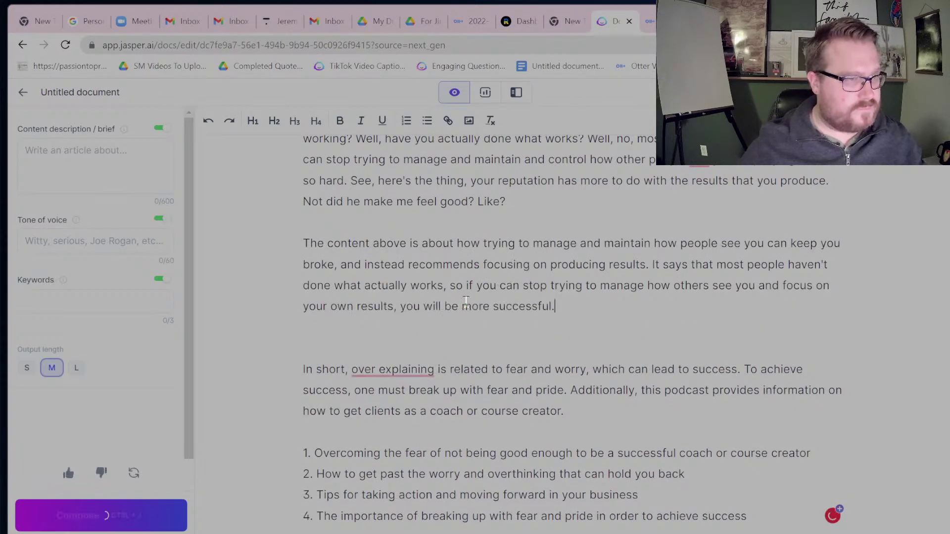
Step: Below the new summary, add the prompt "Write blog post topic outline based on the above.", copy it, and have Jasper generate the outline
key("Return")
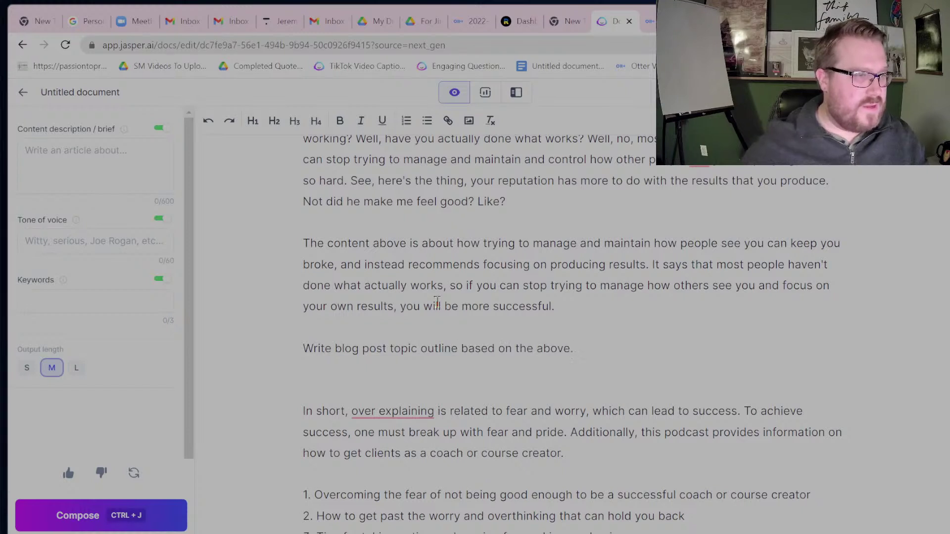
left_click_drag(612, 344, 249, 358)
key("ctrl+c")
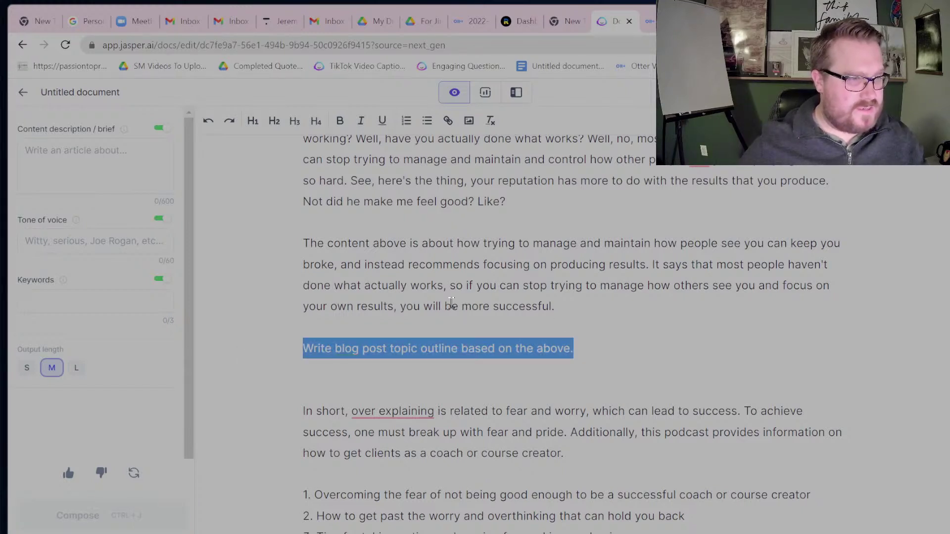
key("ctrl+j")
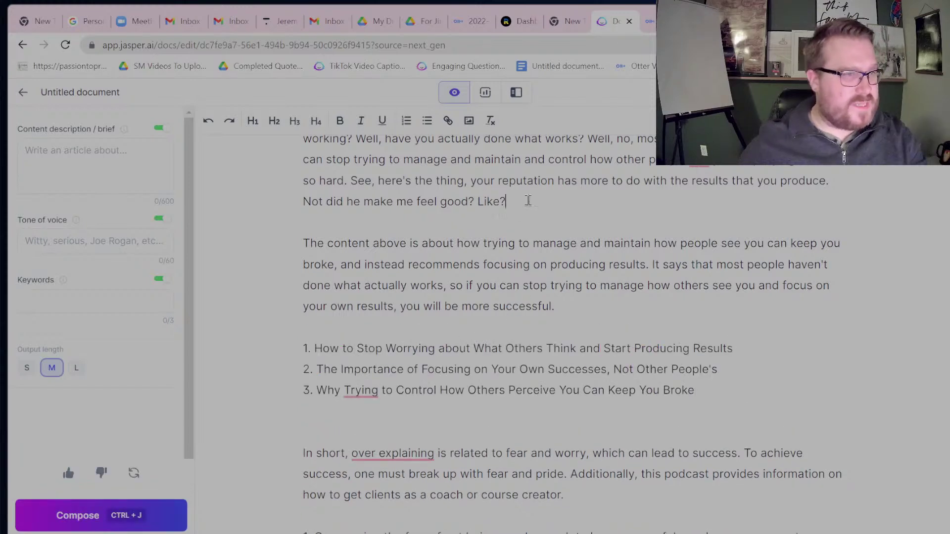
Step: After the transcript's "Like?", write "summarize the above.", paste the blog outline prompt beneath it, and copy both prompts
left_click(528, 200)
key("Return")
key("Return")
type("summarize")
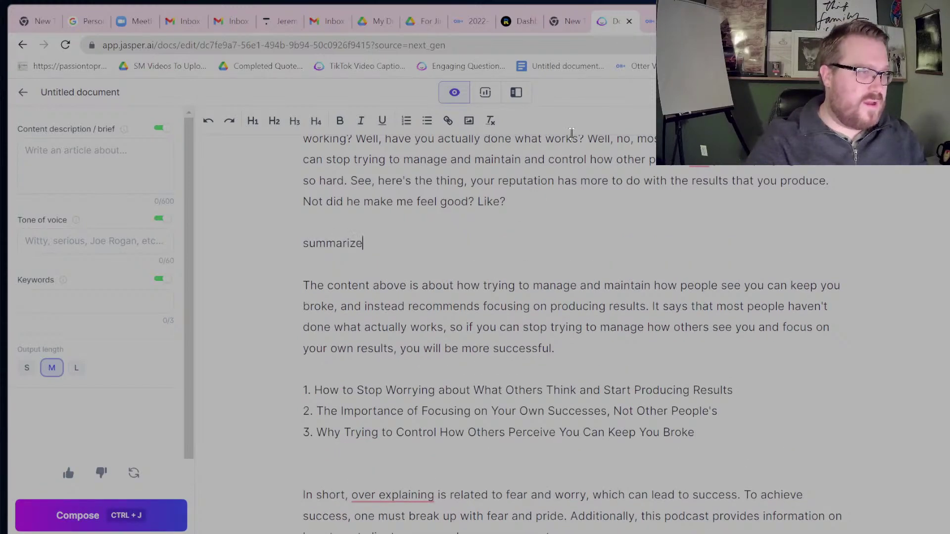
type(" the above.")
key("Return")
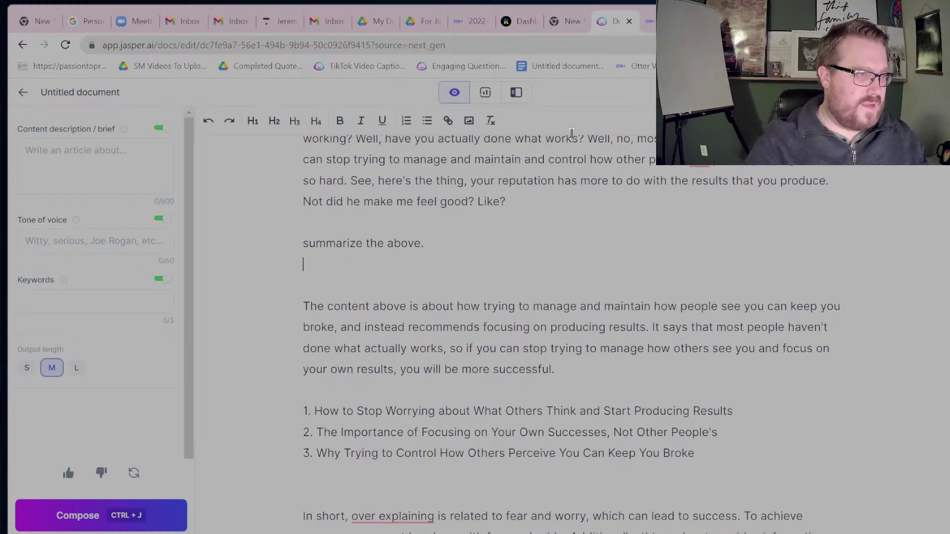
key("ctrl+v")
left_click_drag(585, 262, 292, 246)
key("ctrl+c")
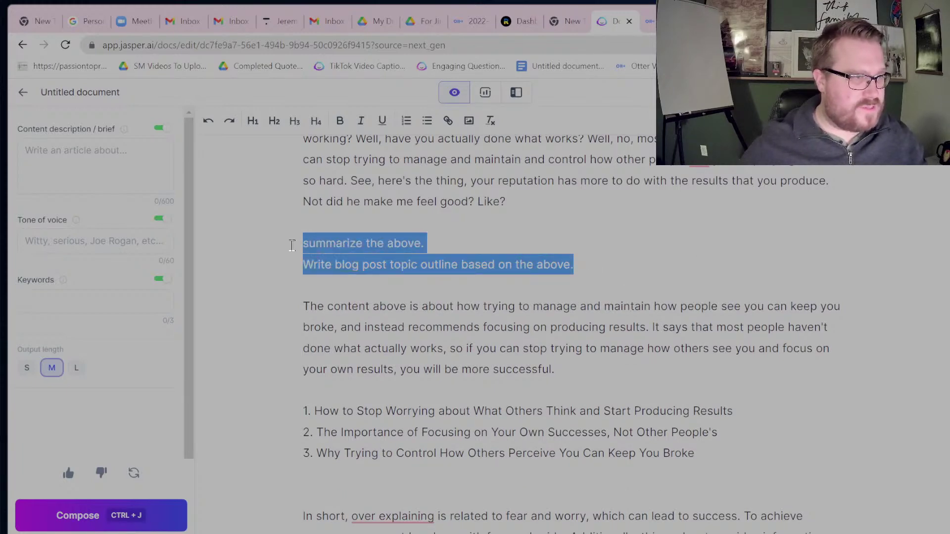
Step: Delete the transcript after "put out a piece of content" and paste both prompts there as separate paragraphs
key("BackSpace")
key("ctrl+v")
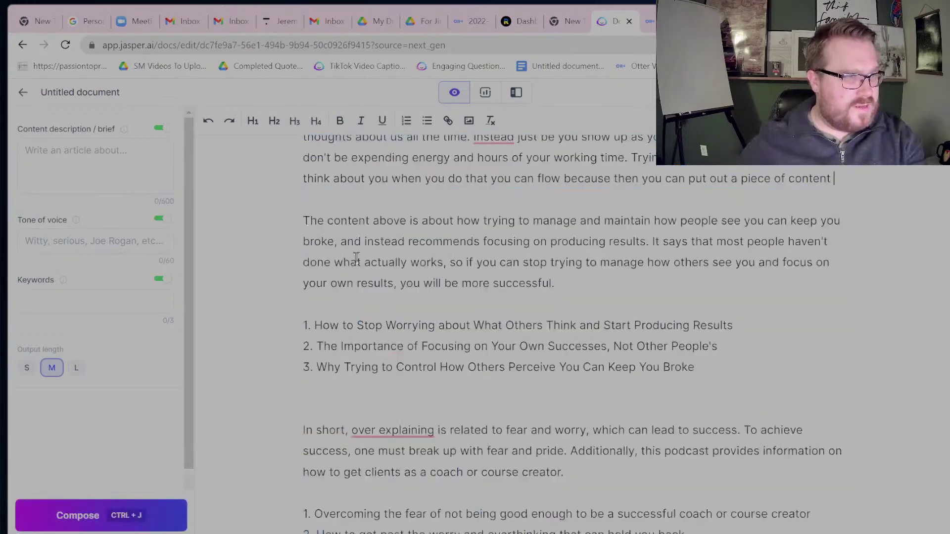
key("Return")
key("ctrl+v")
left_click(456, 220)
key("Return")
key("Up")
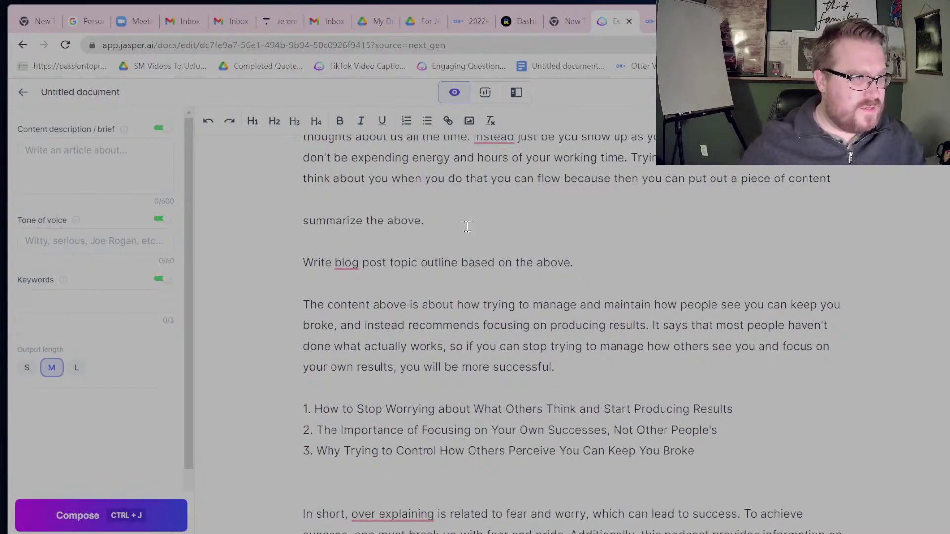
Step: Try generating the summary, and retry it after deleting the transcript paragraph that starts with "time wasting, time sucking"
key("ctrl+j")
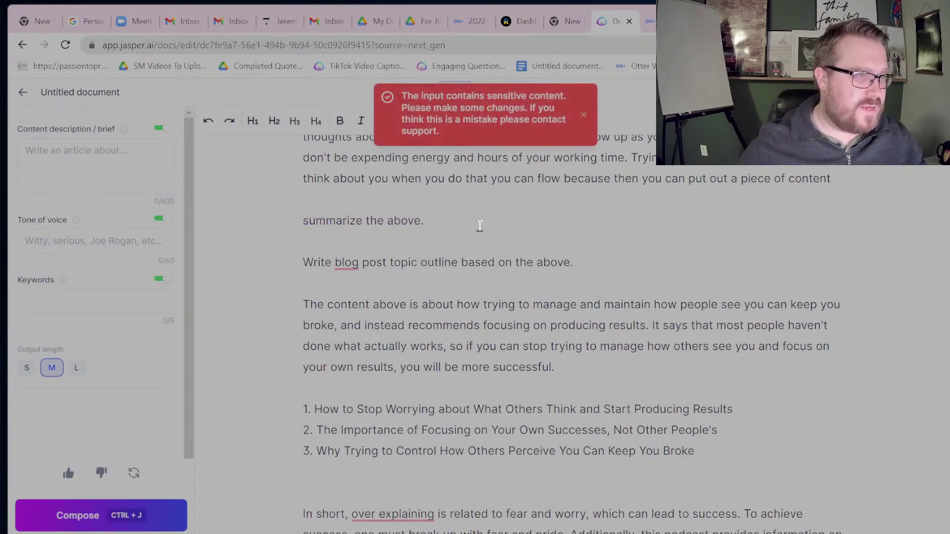
scroll(479, 225, "up", 2)
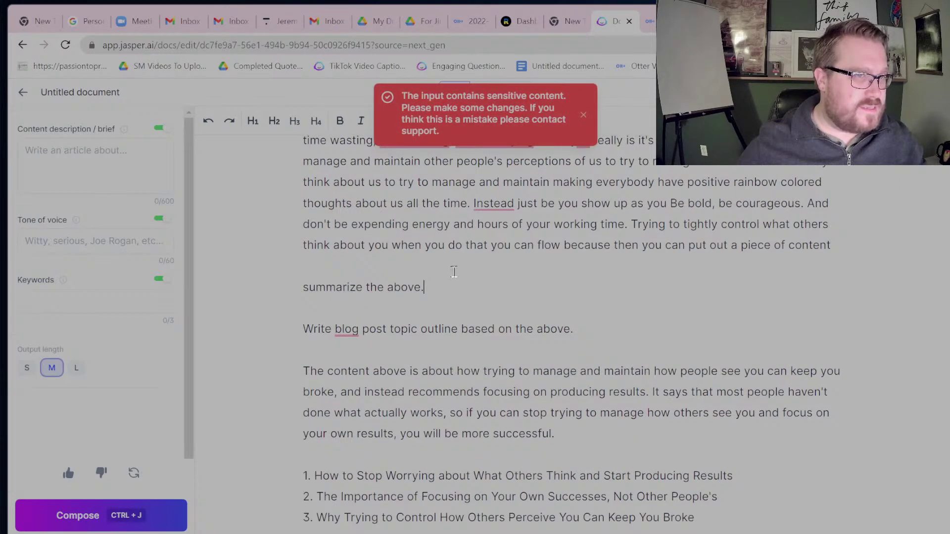
scroll(455, 271, "up", 2)
scroll(476, 322, "up", 2)
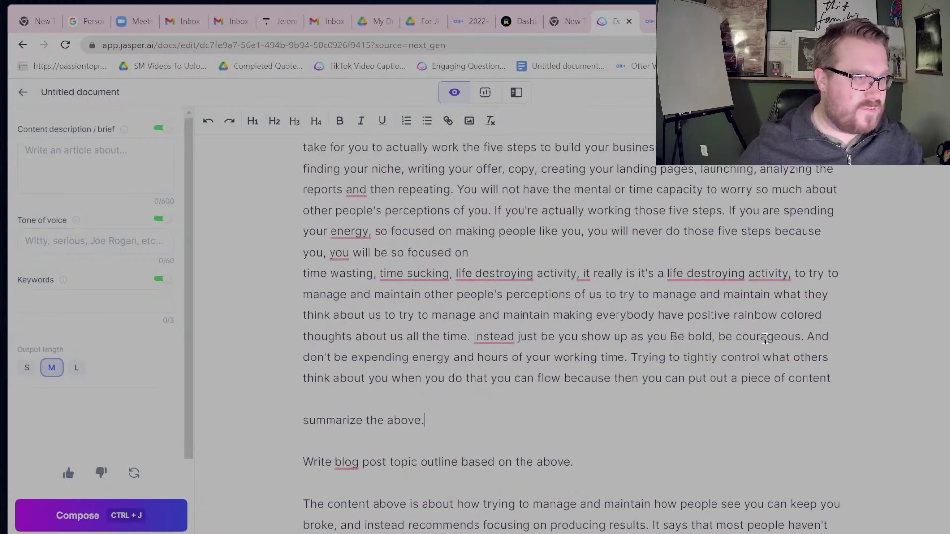
left_click_drag(852, 379, 250, 307)
key("BackSpace")
left_click(457, 345)
key("ctrl+j")
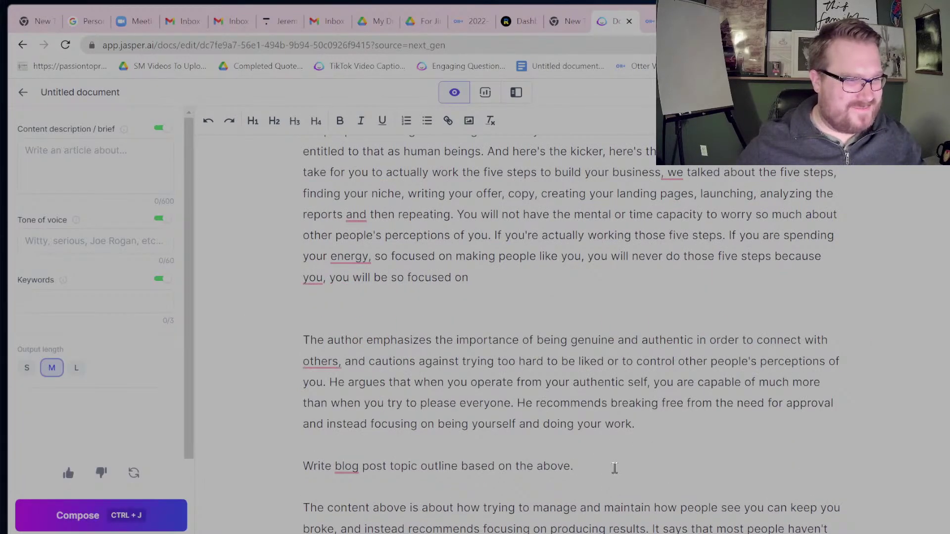
Step: Have Jasper generate the blog post outline from the prompt below the summary about being genuine and authentic
key("ctrl+j")
scroll(762, 418, "down", 5)
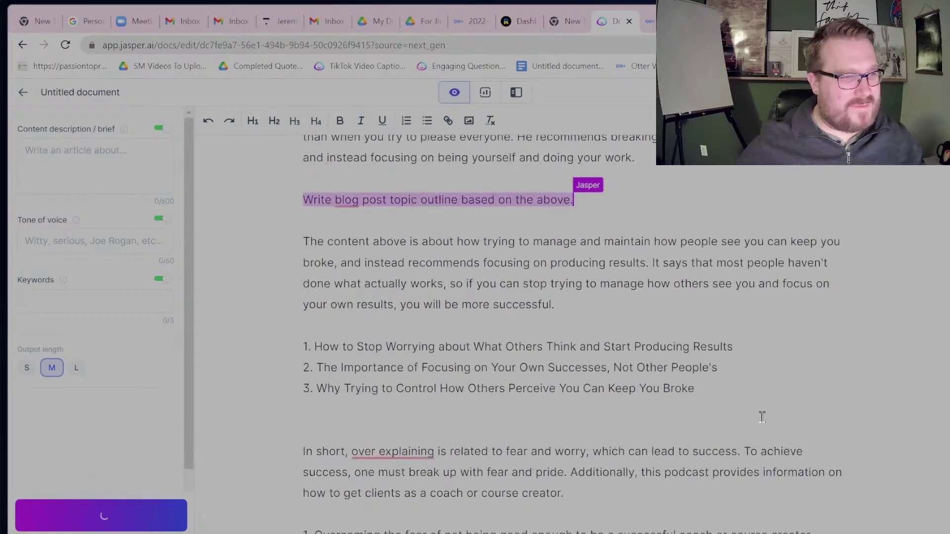
scroll(762, 417, "up", 3)
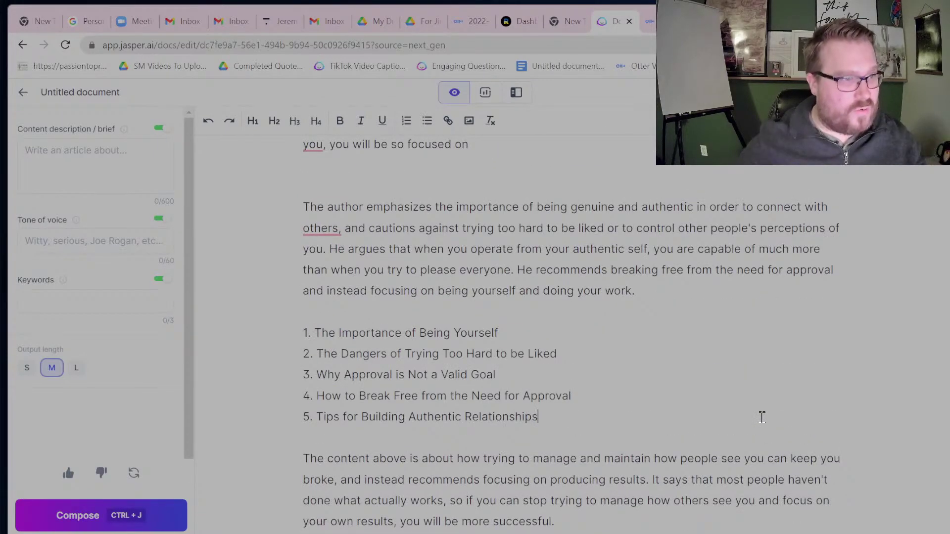
Step: Delete the already summarized transcript section that follows "Let go of what"
scroll(585, 408, "up", 3)
scroll(585, 408, "up", 1)
scroll(569, 395, "down", 5)
scroll(550, 377, "up", 3)
scroll(550, 377, "up", 5)
left_click_drag(489, 480, 288, 229)
key("BackSpace")
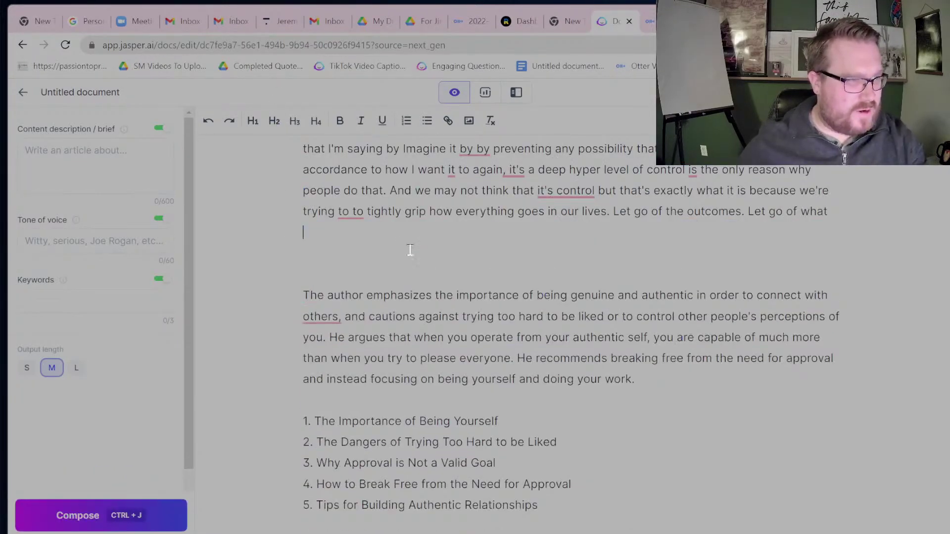
Step: Place the copied summarize and outline prompts after "Let go of what" and have Jasper generate the summary and blog post outline
left_click(516, 234)
key("ctrl+j")
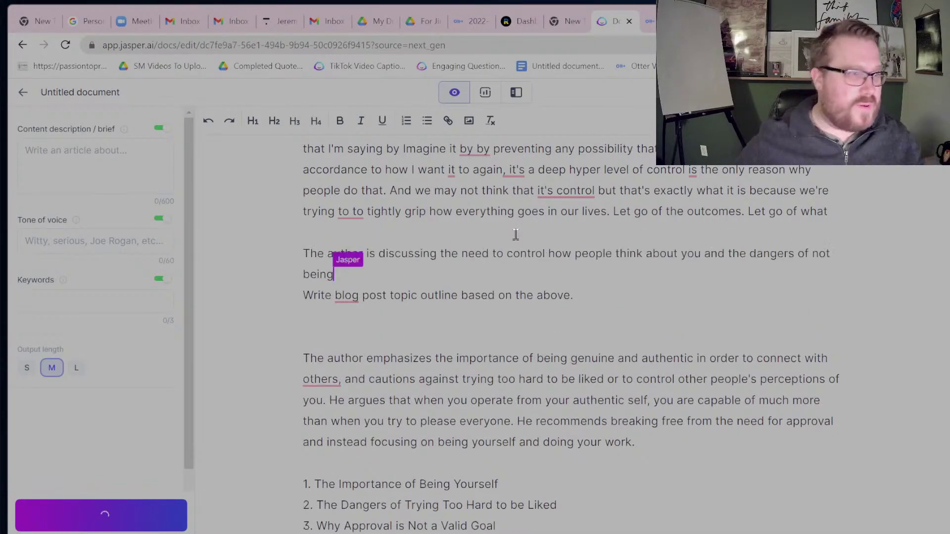
key("ctrl+j")
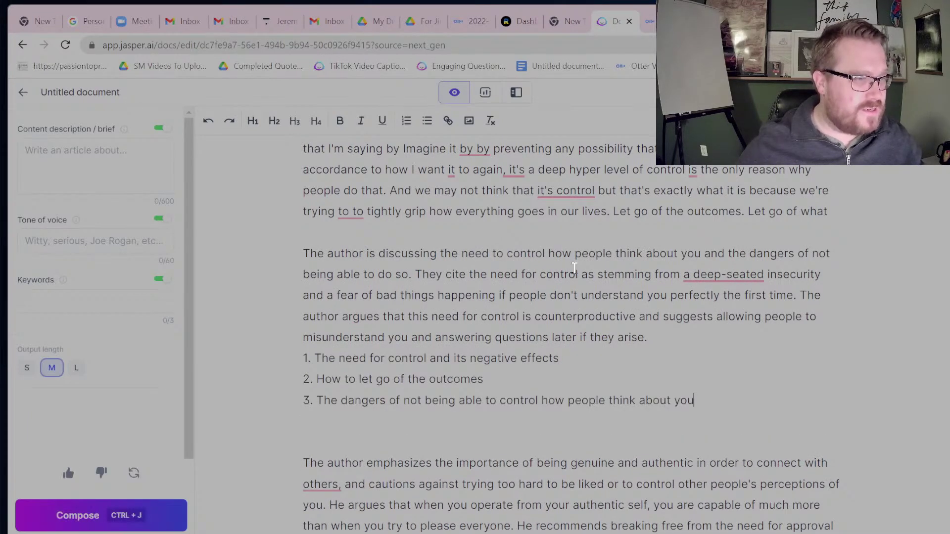
Step: Delete the transcript after "the biggest idiot on the farm, who doesn't" and paste both prompts there, followed by blank lines
left_click_drag(678, 213, 283, 347)
key("BackSpace")
key("Return")
key("Return")
key("ctrl+v")
key("Return")
key("Return")
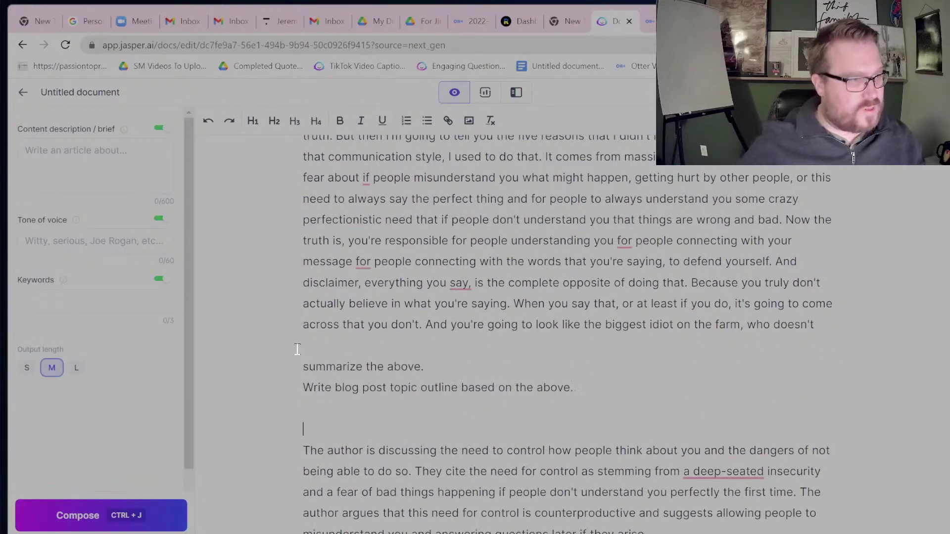
Step: Have Jasper generate the summary and the blog post outline from the two prompts below the remaining transcript
key("Up")
key("ctrl+j")
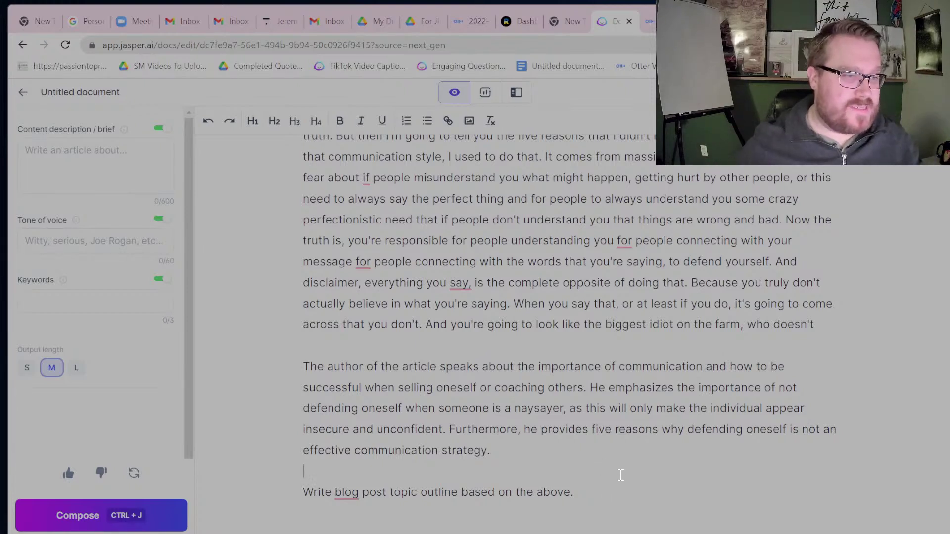
key("ctrl+j")
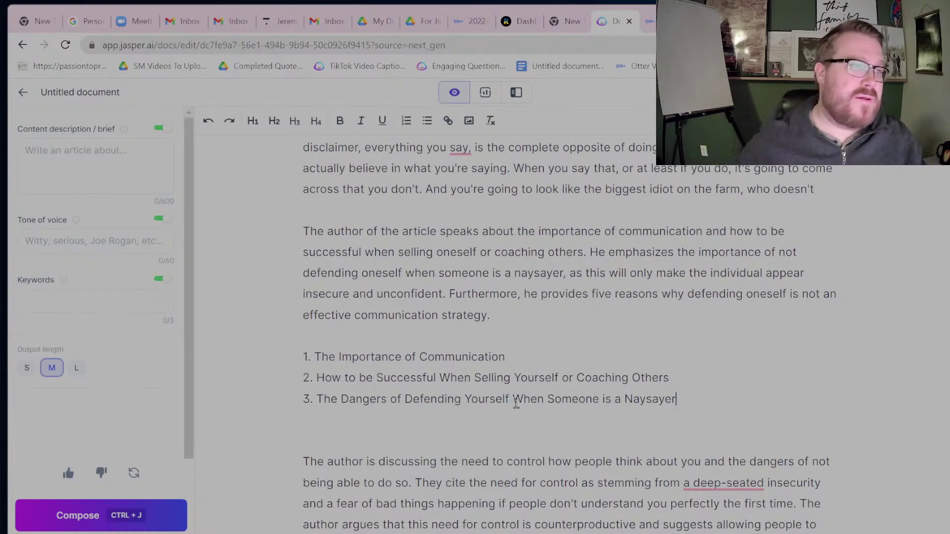
Step: Delete all the remaining transcript and the blank line above the first generated summary
scroll(813, 377, "up", 5)
left_click_drag(825, 449, 272, 32)
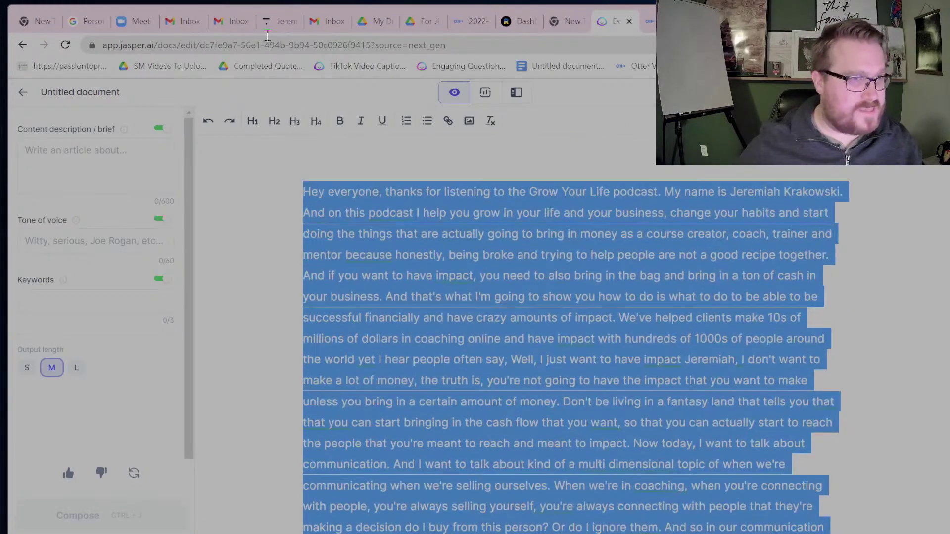
key("BackSpace")
key("Delete")
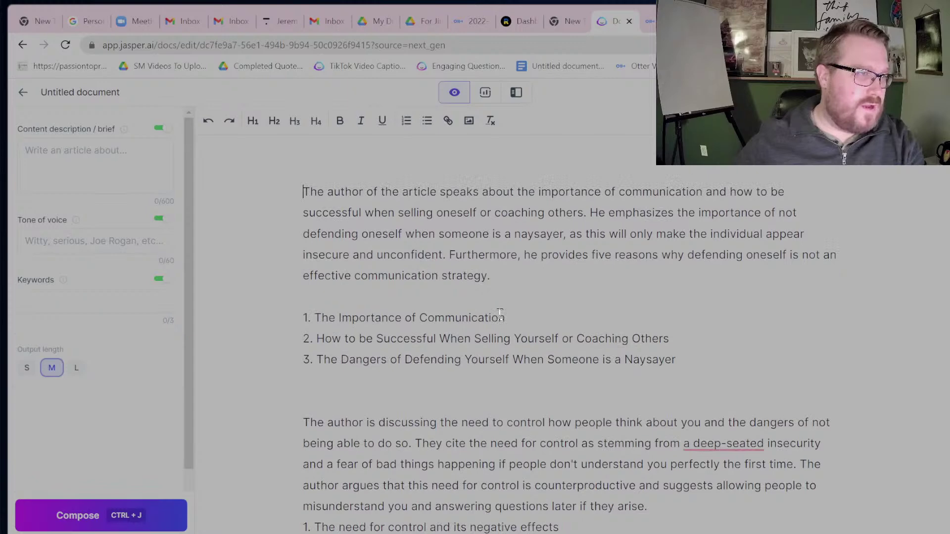
Step: At the end of the document, add the prompt "Summarize the above" and have Jasper generate a summary of all the collected summaries
scroll(501, 315, "down", 4)
scroll(501, 314, "up", 3)
scroll(501, 315, "down", 10)
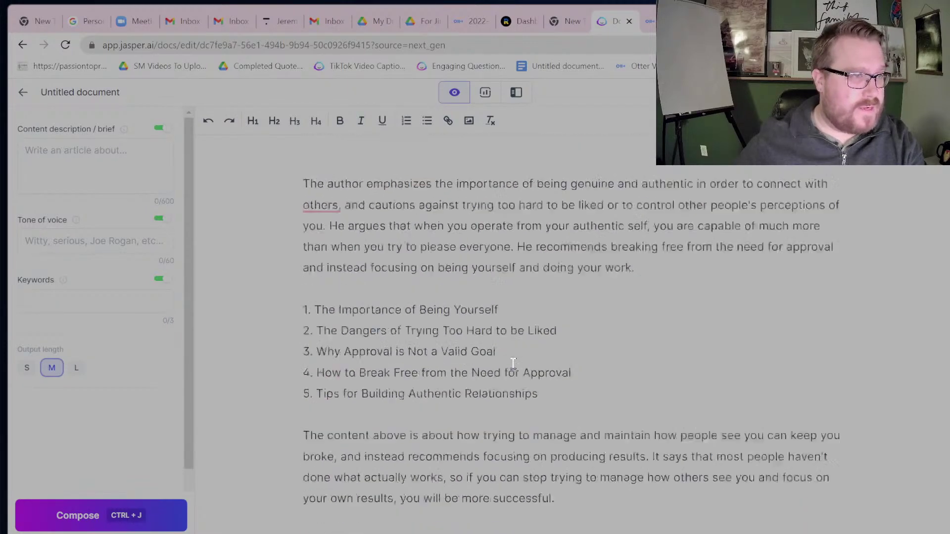
left_click_drag(747, 325, 285, 168)
scroll(451, 361, "down", 10)
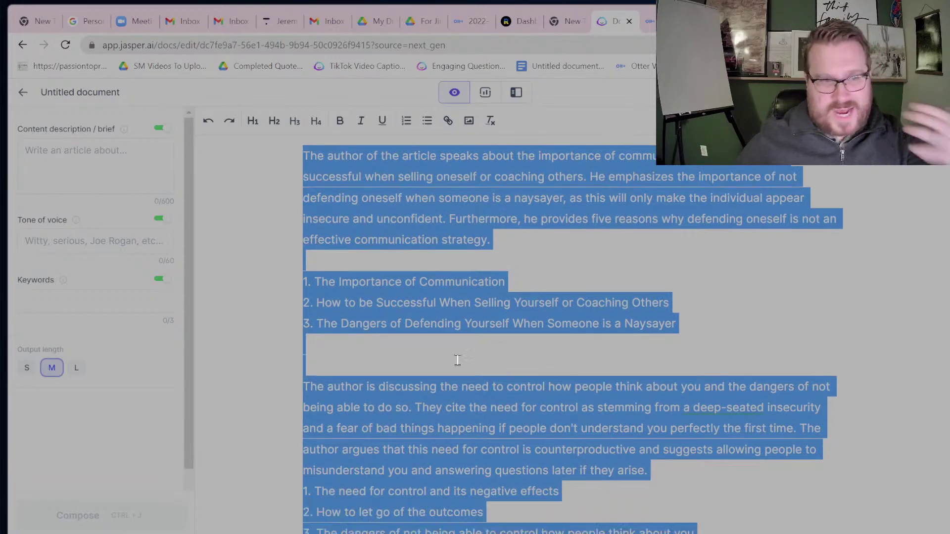
scroll(696, 350, "down", 3)
left_click(750, 315)
key("Return")
key("Return")
key("Return")
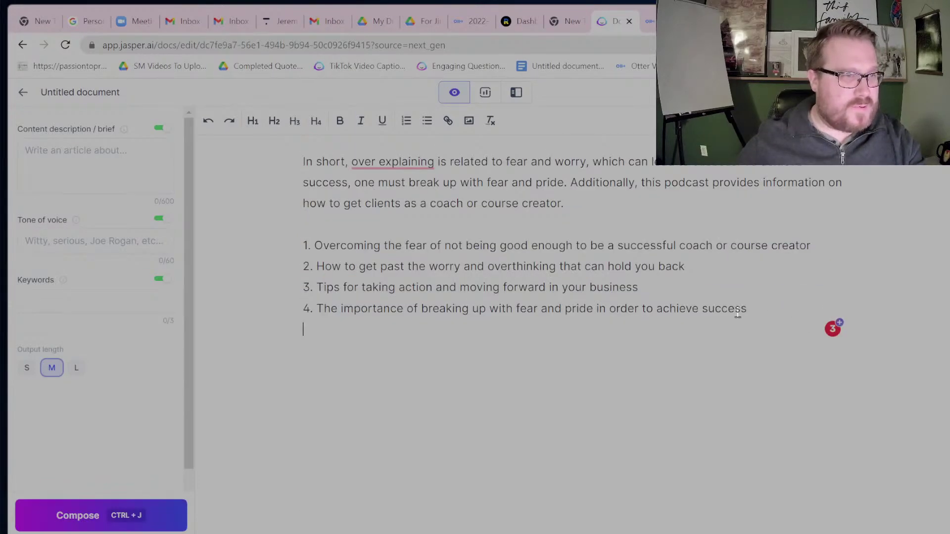
type("Summarize")
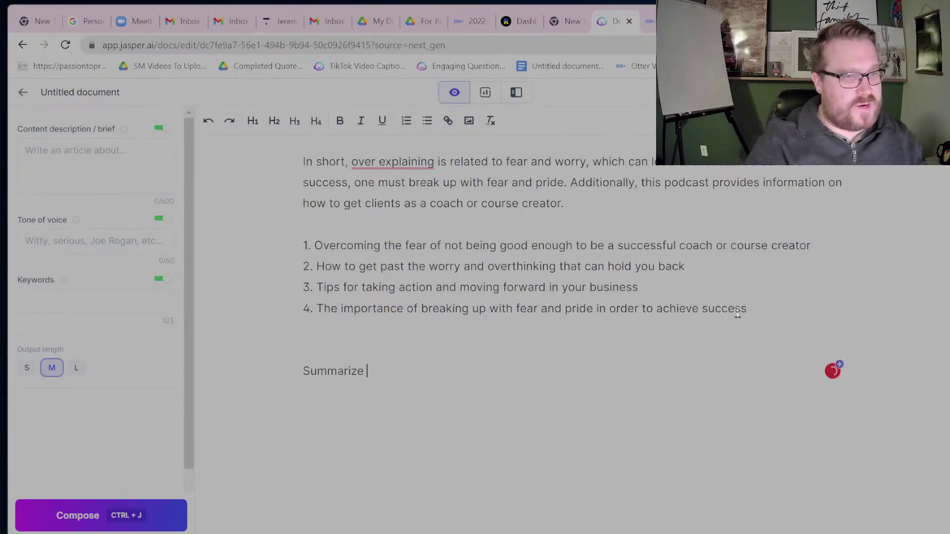
type(" the above")
key("ctrl+j")
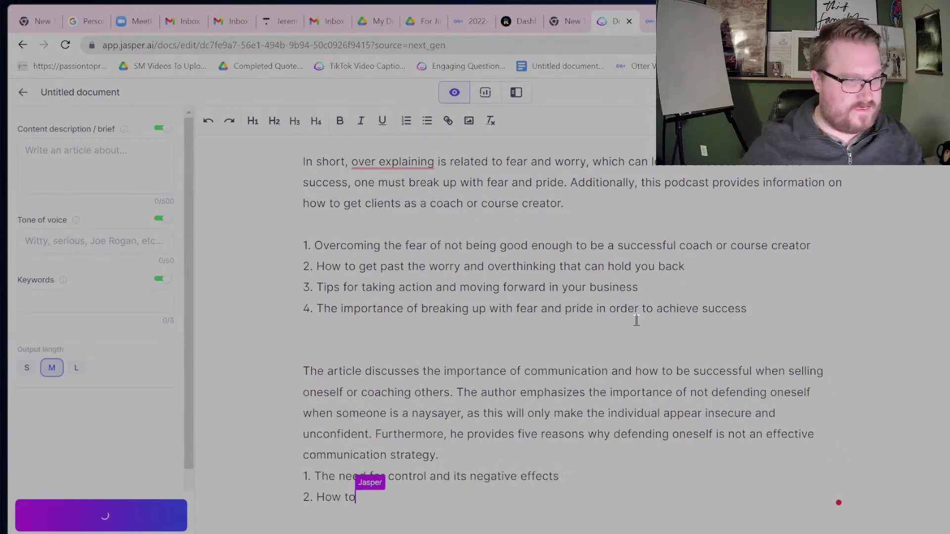
Step: Below the combined summary, generate a topics list with the prompt "Generate a list of blog post topics based on the above"
key("Return")
type("Generate a list of blog post topics based on the above")
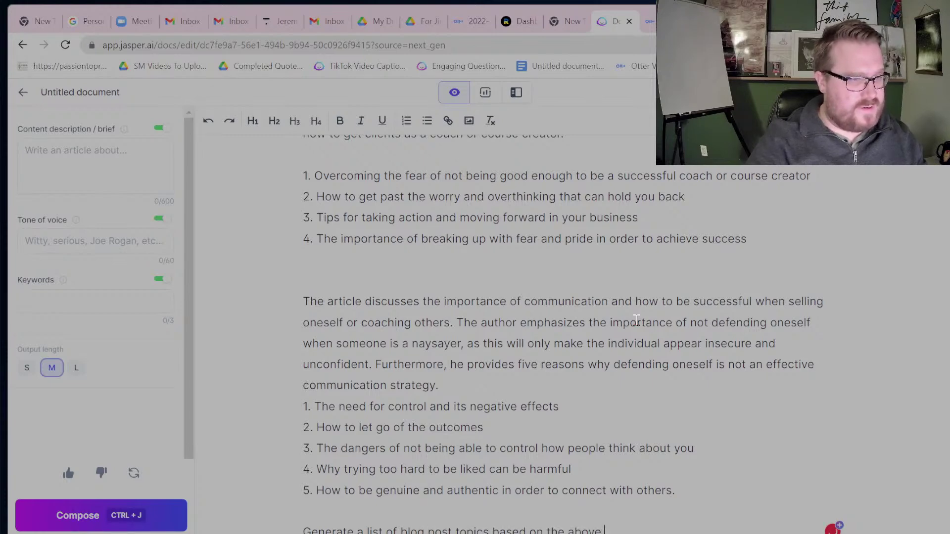
key("ctrl+j")
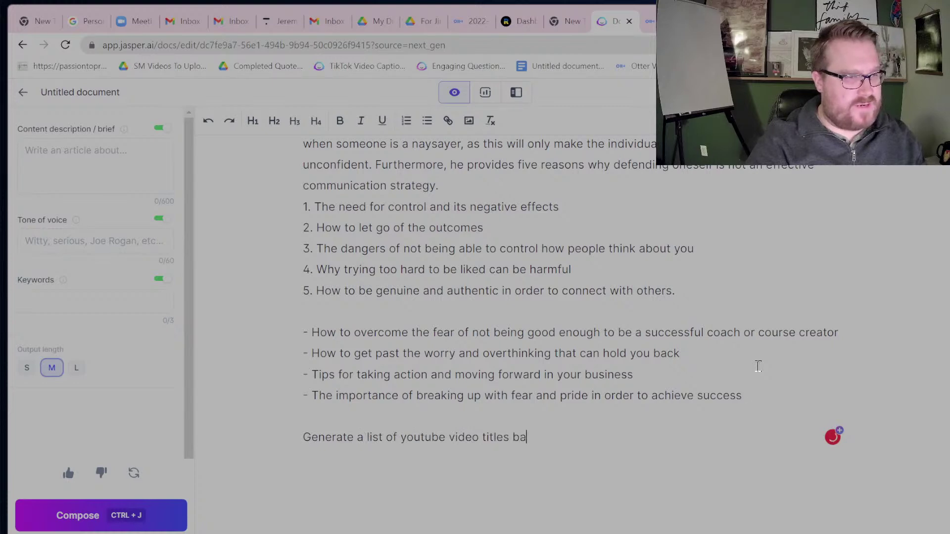
Step: Write the prompt "Generate a list of youtube video titles based on the above." below the bulleted blog post topics
key("ctrl+j")
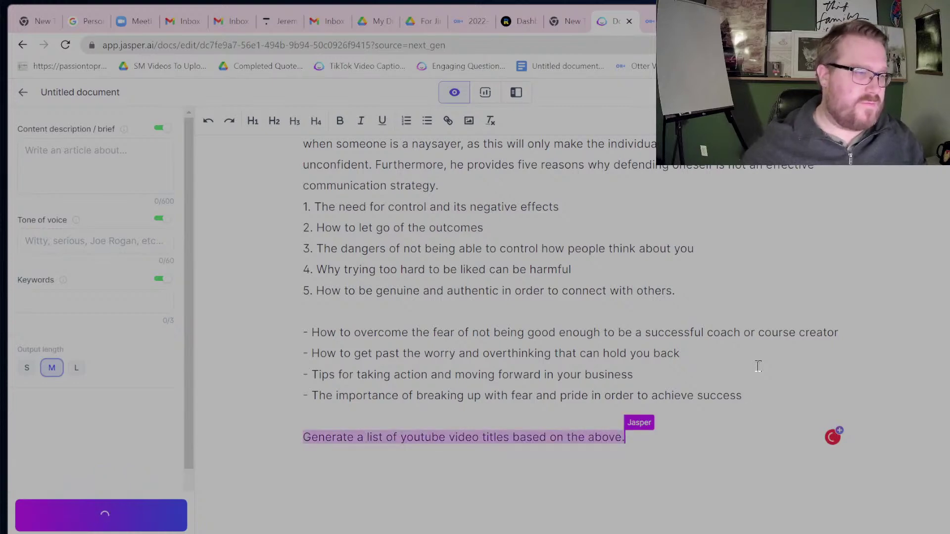
key("ctrl+z")
key("BackSpace")
key("BackSpace")
key("BackSpace")
key("BackSpace")
key("BackSpace")
key("BackSpace")
type("above.")
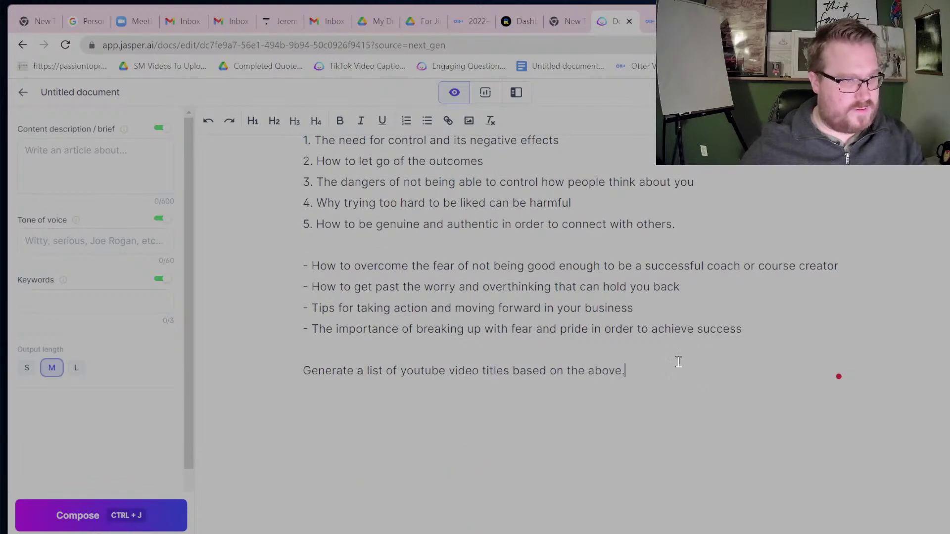
Step: Try generating the YouTube titles from the prompt twice, undoing each attempt
key("ctrl+j")
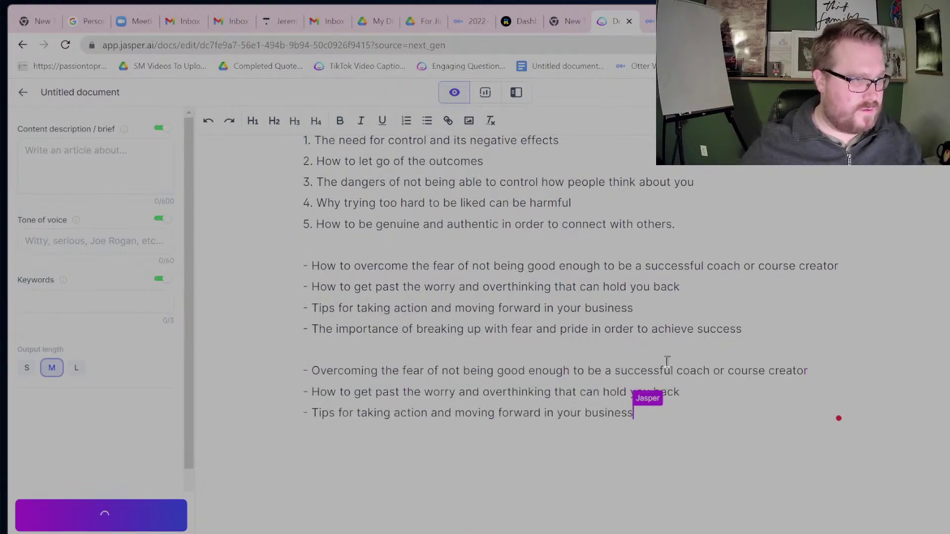
key("ctrl+z")
key("ctrl+j")
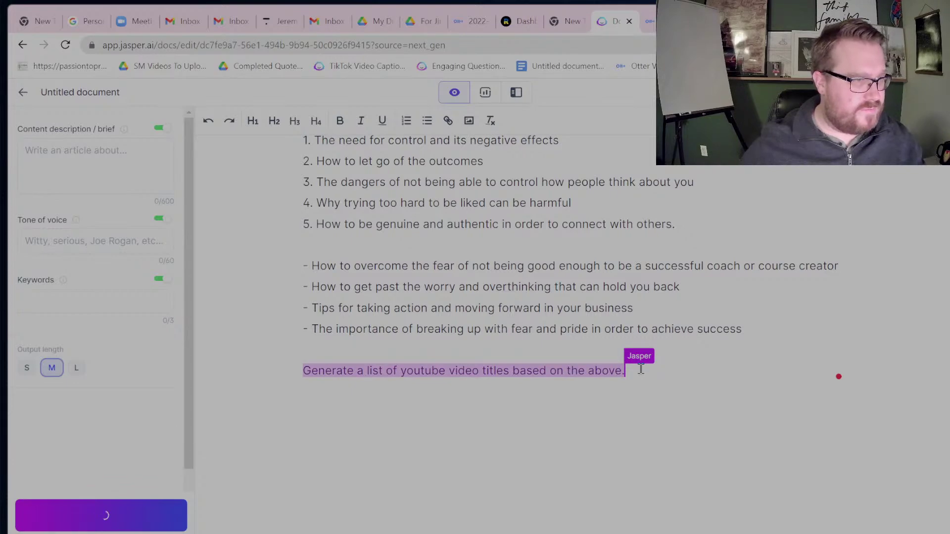
key("ctrl+z")
Step: Copy the YouTube titles prompt, put it in place of the bulleted blog topics below the numbered outline, and generate the titles
left_click_drag(669, 372, 238, 366)
key("ctrl+c")
key("ctrl+j")
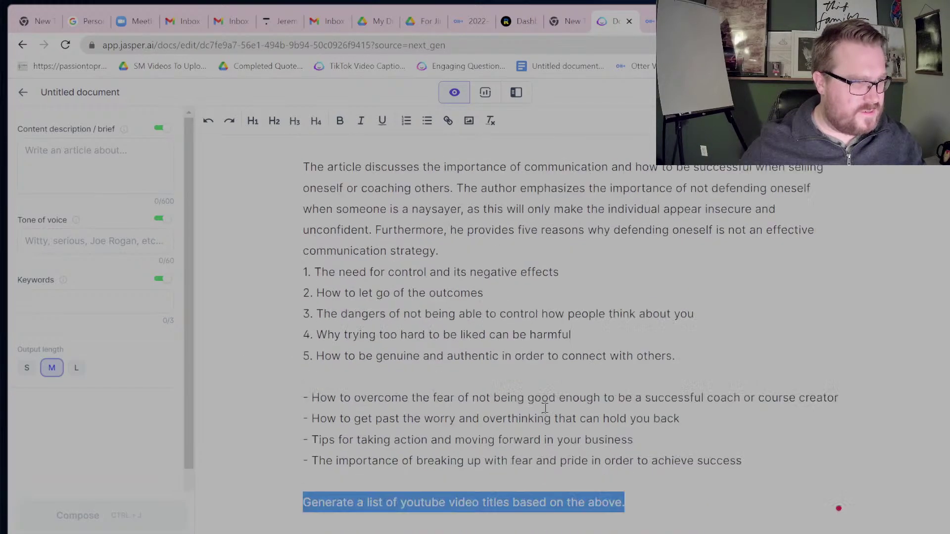
key("ctrl+z")
left_click(705, 352)
key("ctrl+j")
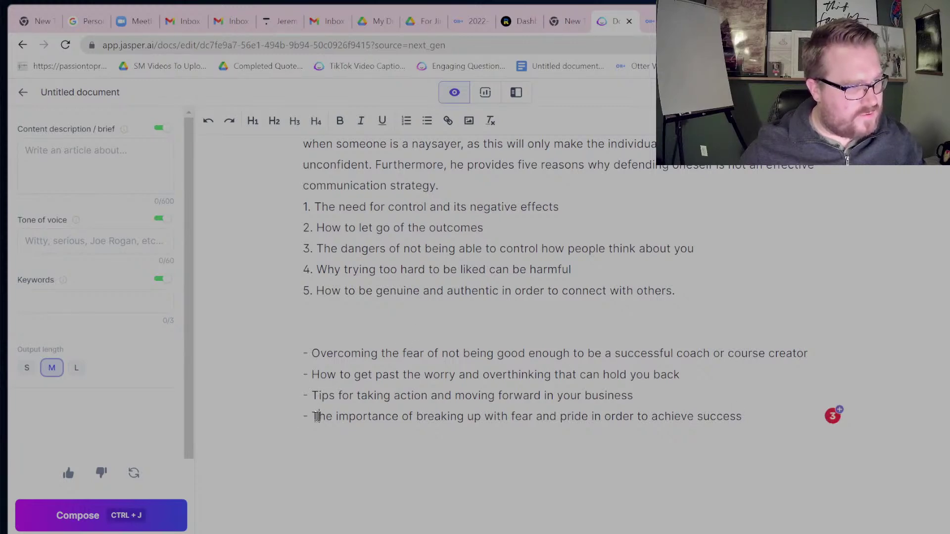
Step: Strip the leading dashes from the four generated titles about fear, overthinking, taking action and pride
key("BackSpace")
key("BackSpace")
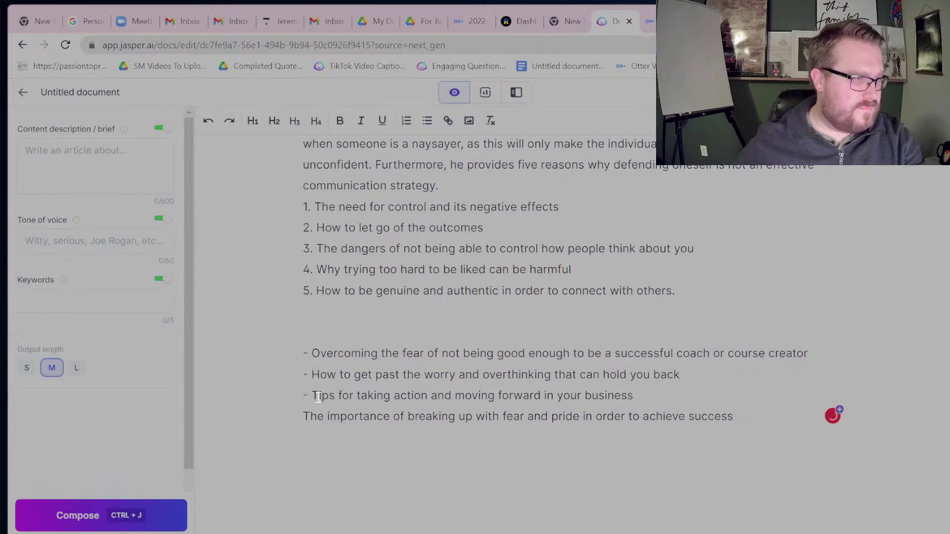
key("Up")
key("Delete")
key("Delete")
key("Up")
key("Delete")
key("Delete")
key("Up")
key("Delete")
key("Delete")
Step: Replace the text from the "In short, over explaining" summary down to the numbered outlines with the YouTube titles prompt, and generate titles
scroll(447, 394, "up", 4)
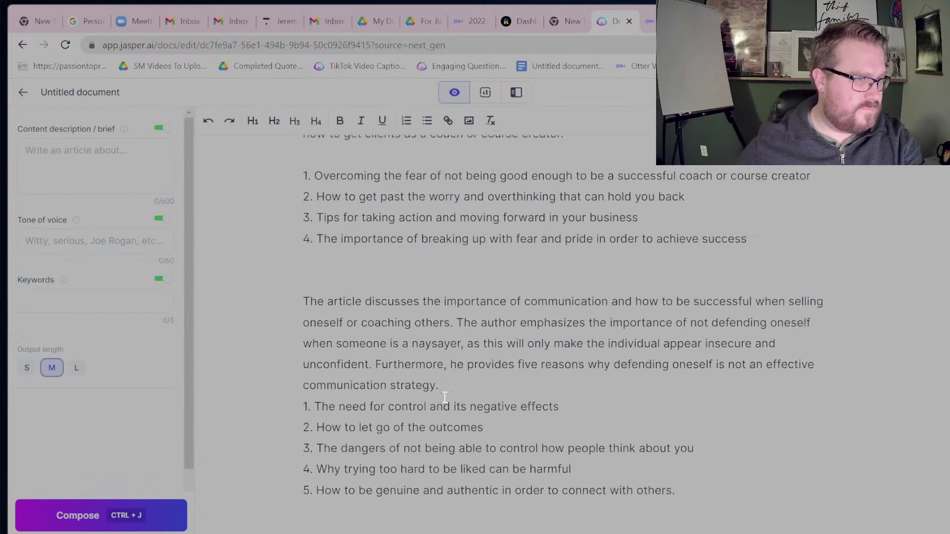
left_click_drag(687, 488, 258, 479)
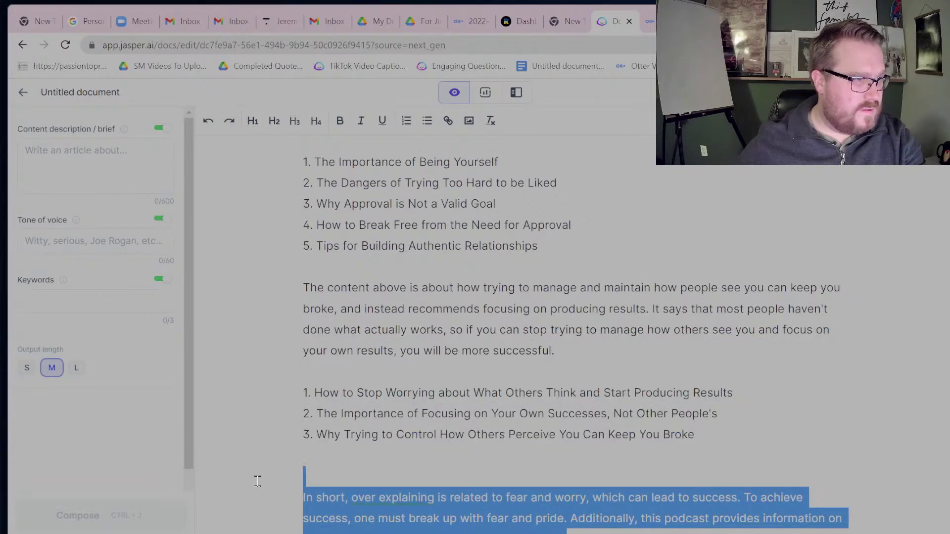
key("BackSpace")
key("ctrl+v")
key("ctrl+Return")
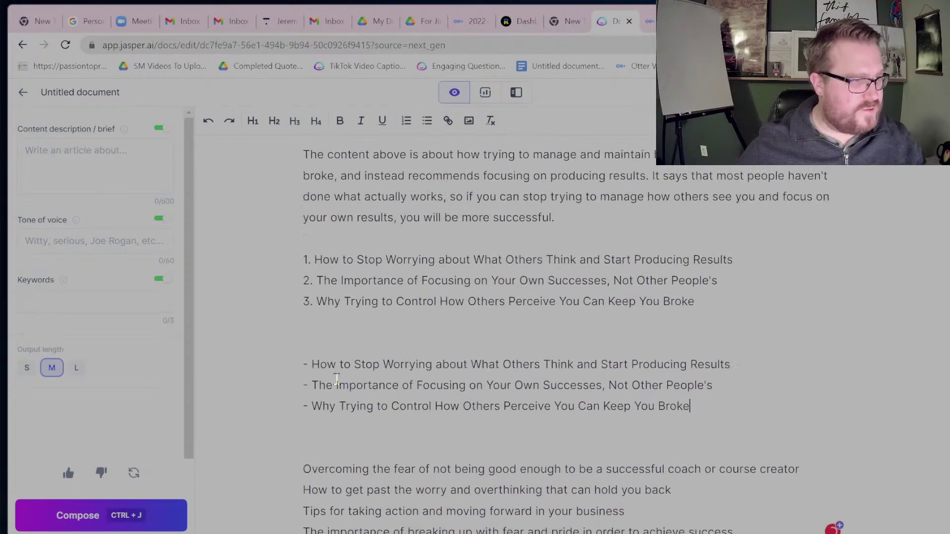
Step: Remove the leading dashes from the three new titles, starting with "How to Stop Worrying about What Others Think"
left_click(311, 405)
key("BackSpace")
key("BackSpace")
left_click(312, 385)
key("BackSpace")
key("BackSpace")
left_click(312, 364)
key("BackSpace")
key("BackSpace")
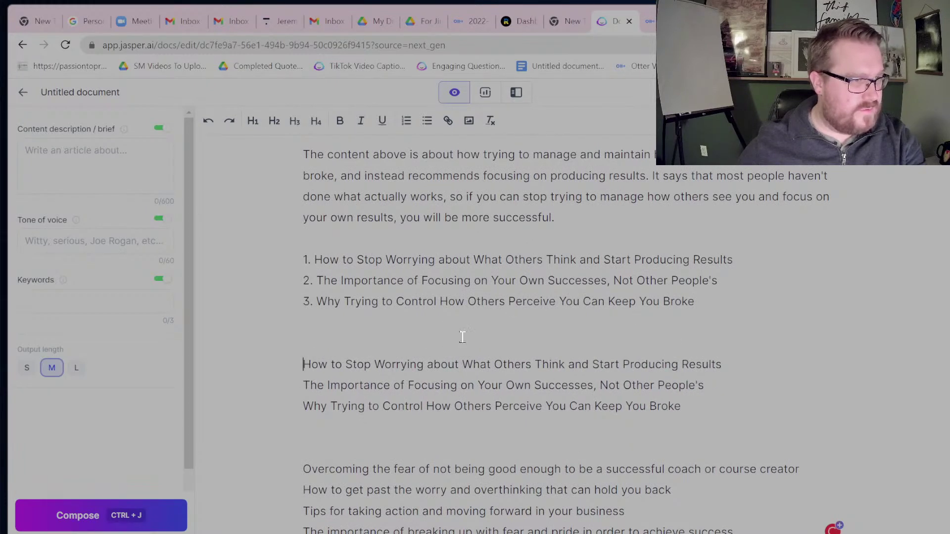
Step: Delete the "The content above is about" summary together with the three-item numbered outline below it
left_click_drag(695, 301, 261, 357)
key("BackSpace")
key("BackSpace")
Step: Delete the three author summary paragraphs above, keeping their numbered outlines
left_click_drag(635, 217, 295, 415)
key("BackSpace")
left_click_drag(648, 331, 303, 248)
key("BackSpace")
scroll(445, 247, "up", 3)
left_click_drag(489, 276, 313, 171)
key("BackSpace")
Step: Paste the YouTube titles prompt below the last plain title in the document and generate another set of titles
scroll(664, 464, "down", 5)
scroll(665, 464, "up", 1)
scroll(665, 464, "down", 1)
left_click(783, 411)
key("Return")
key("Return")
key("Return")
key("ctrl+v")
key("ctrl+j")
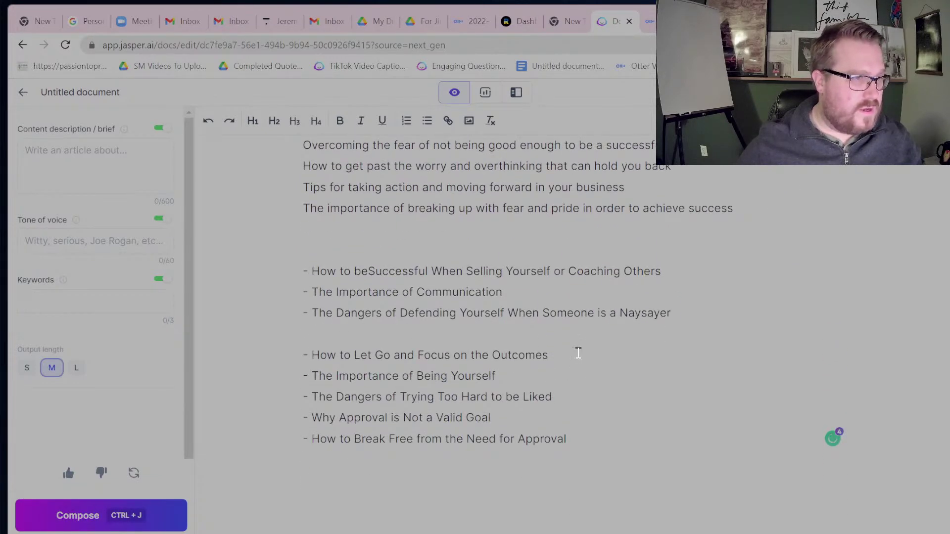
Step: Review the last five generated titles, from "How to Let Go and Focus on the Outcomes" to "How to Break Free from the Need for Approval"
left_click_drag(564, 356, 452, 359)
left_click_drag(515, 381, 339, 389)
left_click_drag(566, 396, 315, 402)
left_click_drag(491, 418, 325, 419)
left_click_drag(572, 441, 357, 449)
left_click(608, 436)
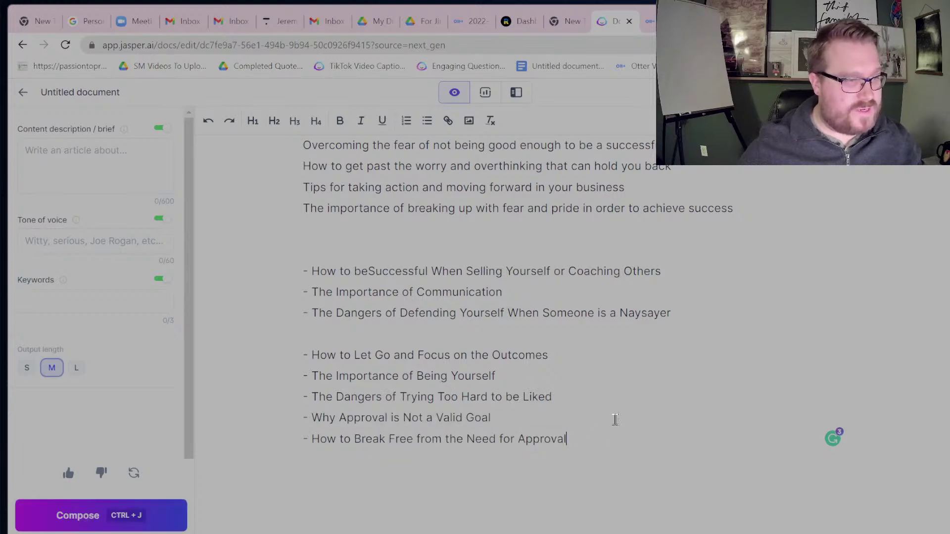
Step: Write the episode title "188: Breaking Free From From The Need For Approval" below the generated titles and copy it
key("Return")
key("Return")
type("Breaking Fre")
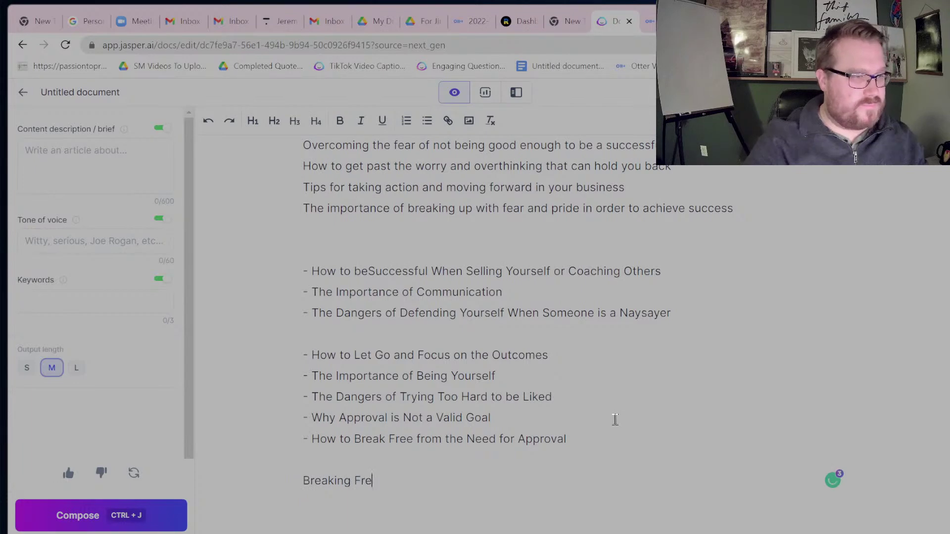
type("e From From The Need For Approval")
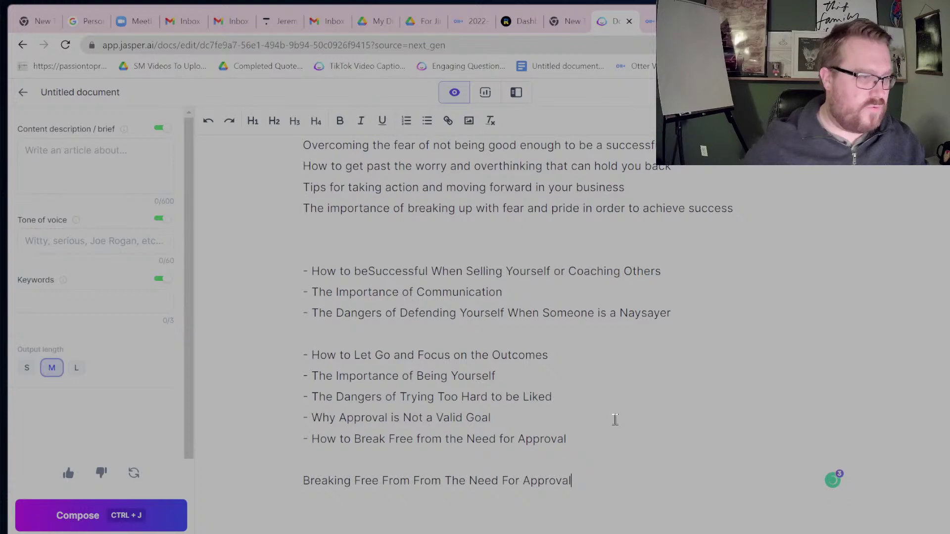
left_click_drag(609, 490, 289, 496)
key("ctrl+j")
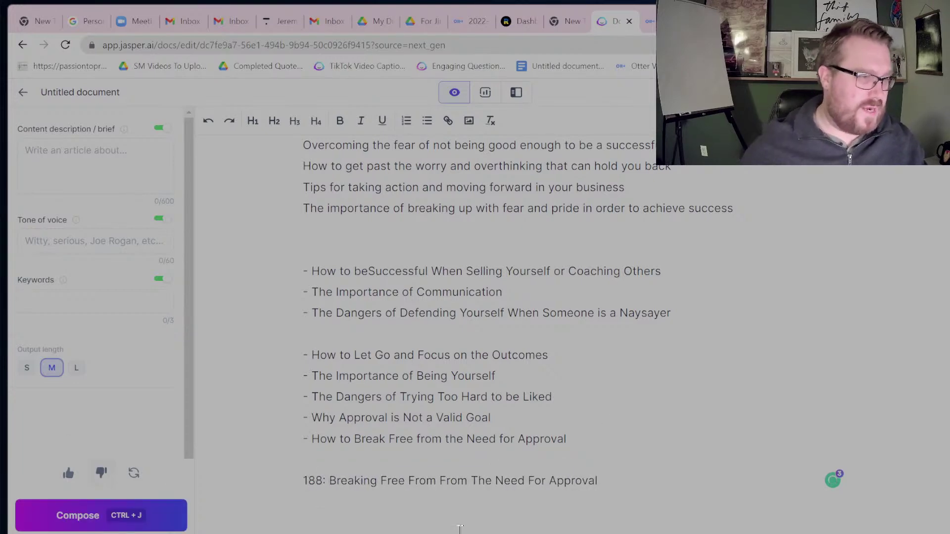
left_click_drag(615, 475, 269, 488)
key("ctrl+c")
Step: Undo the recent edits until the three deleted author summaries are back above their outlines
key("ctrl+z")
key("BackSpace")
key("BackSpace")
key("BackSpace")
key("BackSpace")
key("BackSpace")
key("BackSpace")
key("BackSpace")
key("BackSpace")
key("BackSpace")
key("BackSpace")
key("BackSpace")
key("BackSpace")
key("BackSpace")
key("BackSpace")
key("BackSpace")
key("BackSpace")
key("BackSpace")
key("BackSpace")
key("BackSpace")
key("BackSpace")
type("T")
key("ctrl+z")
key("ctrl+z")
key("ctrl+z")
key("ctrl+z")
key("ctrl+z")
key("ctrl+z")
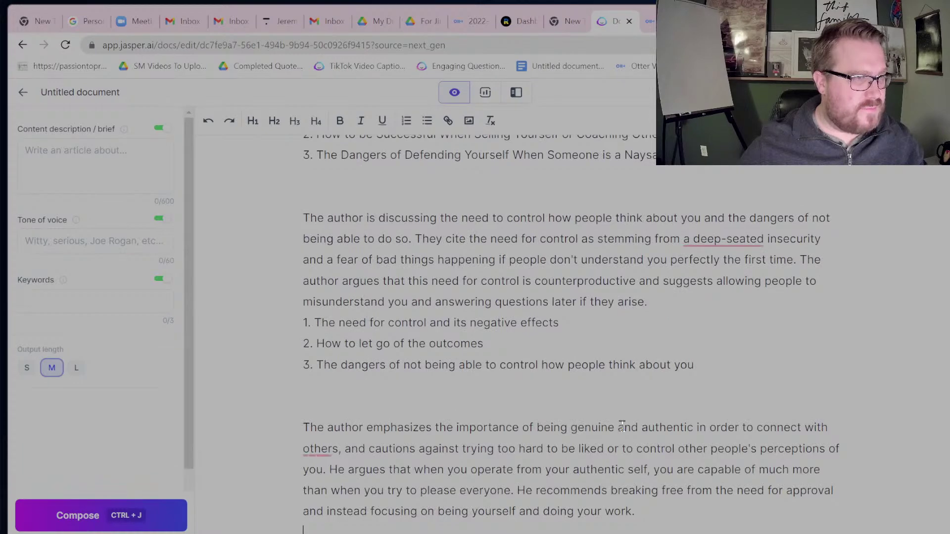
Step: Delete the numbered outline and all title lists below the last author summary
scroll(622, 426, "down", 6)
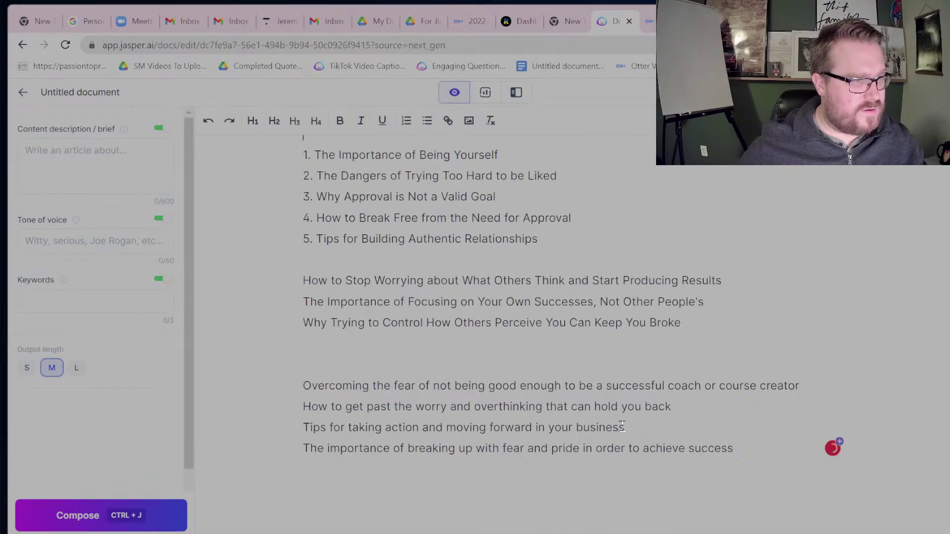
scroll(622, 426, "up", 3)
left_click_drag(301, 269, 797, 517)
key("BackSpace")
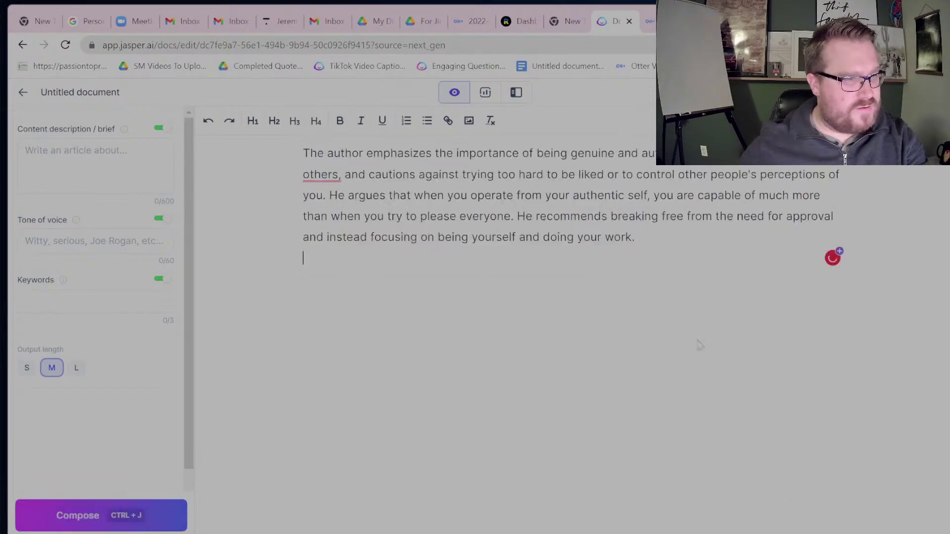
Step: Delete the numbered outlines beneath the second and first author summaries, keeping only the summary paragraphs
scroll(473, 334, "up", 5)
left_click_drag(747, 392, 292, 311)
key("BackSpace")
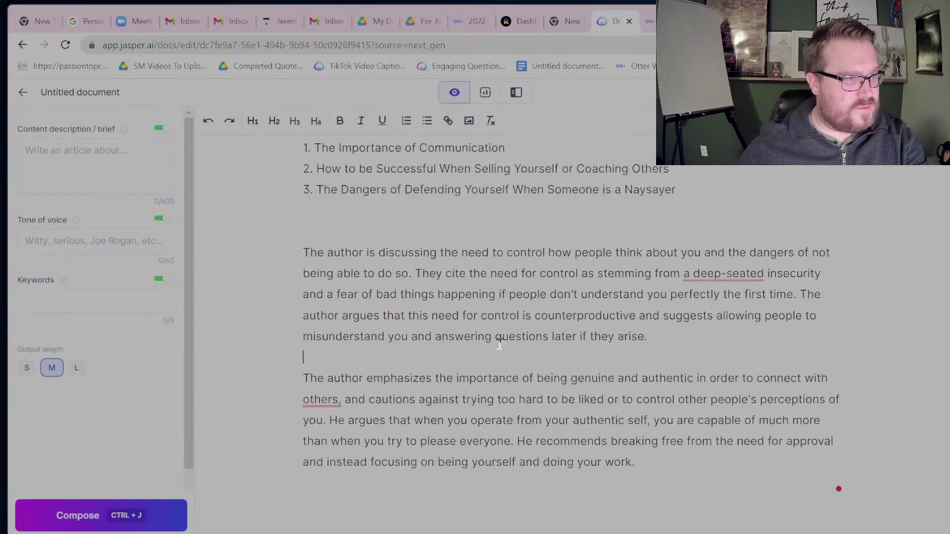
scroll(718, 363, "up", 5)
left_click_drag(719, 363, 293, 283)
key("BackSpace")
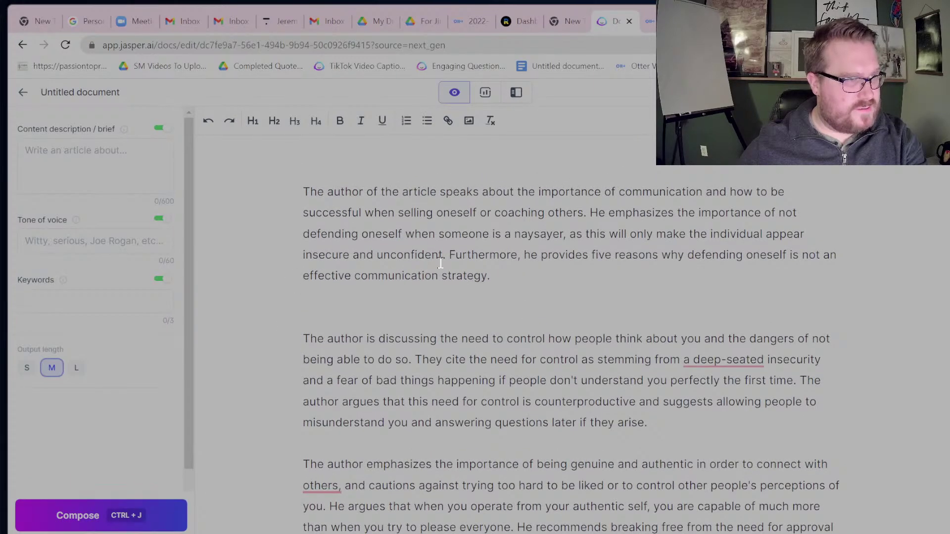
Step: Below the summaries, generate a description with the prompt "Write a podcast episode description based on the above"
scroll(447, 273, "down", 6)
key("Return")
key("Return")
key("Return")
key("Return")
type("Write a podcast")
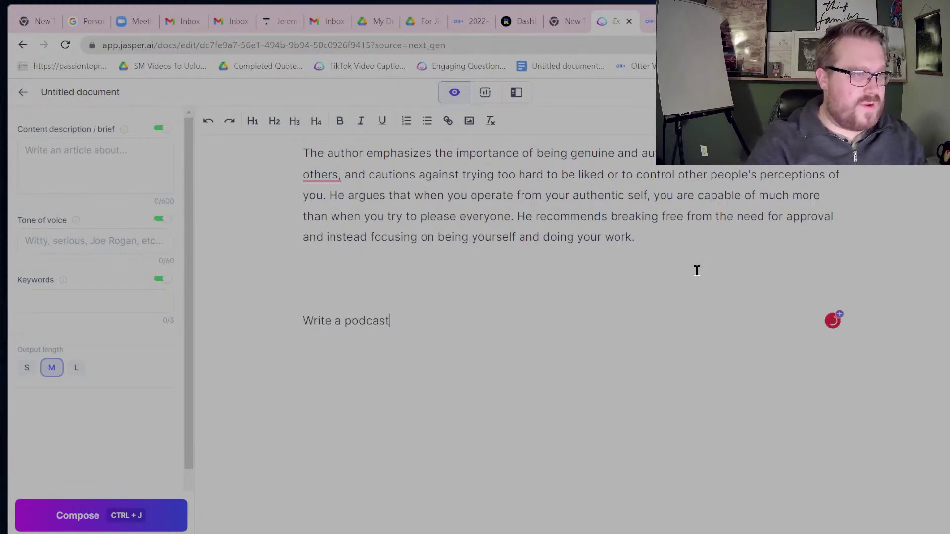
type(" episode description based on the above")
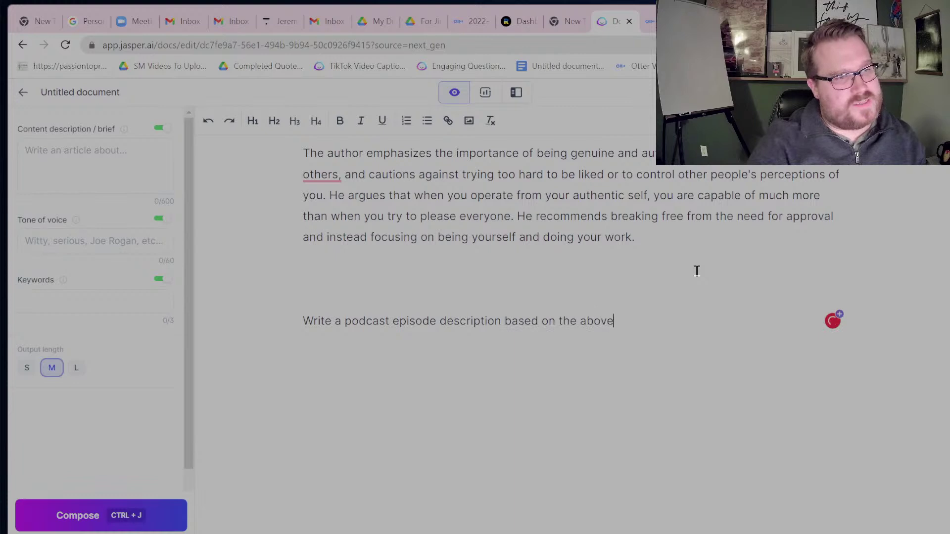
key("ctrl+j")
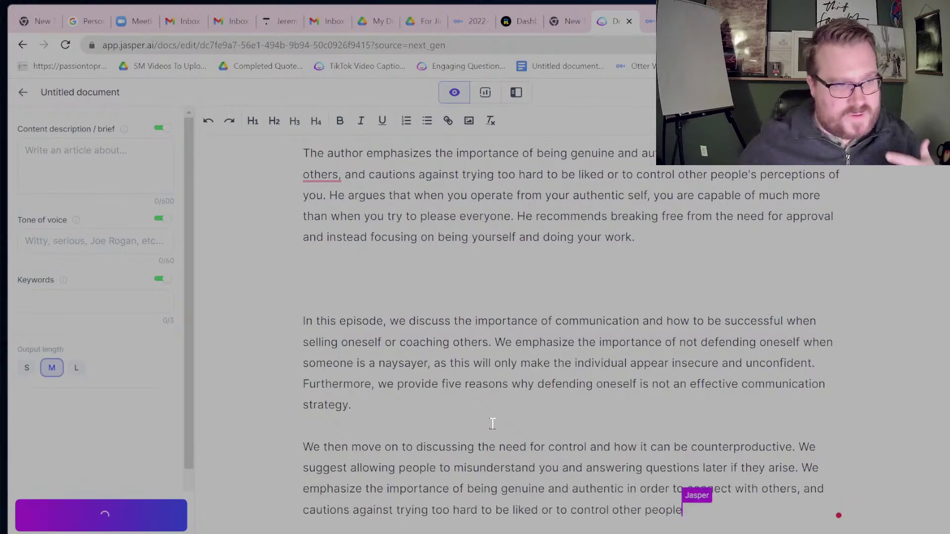
scroll(479, 399, "down", 1)
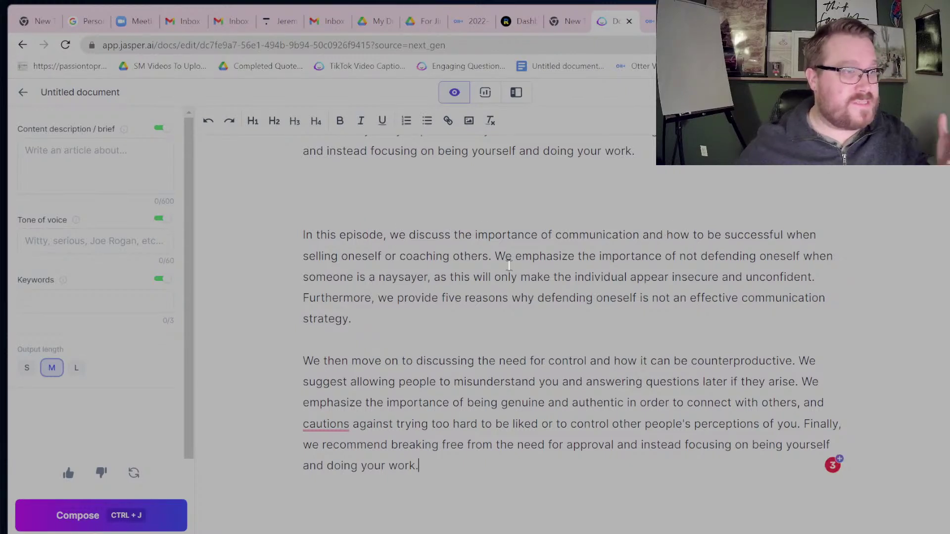
Step: Change "We" to "I" in the first two sentences of the generated episode description
left_click(512, 256)
key("BackSpace")
key("BackSpace")
type("I")
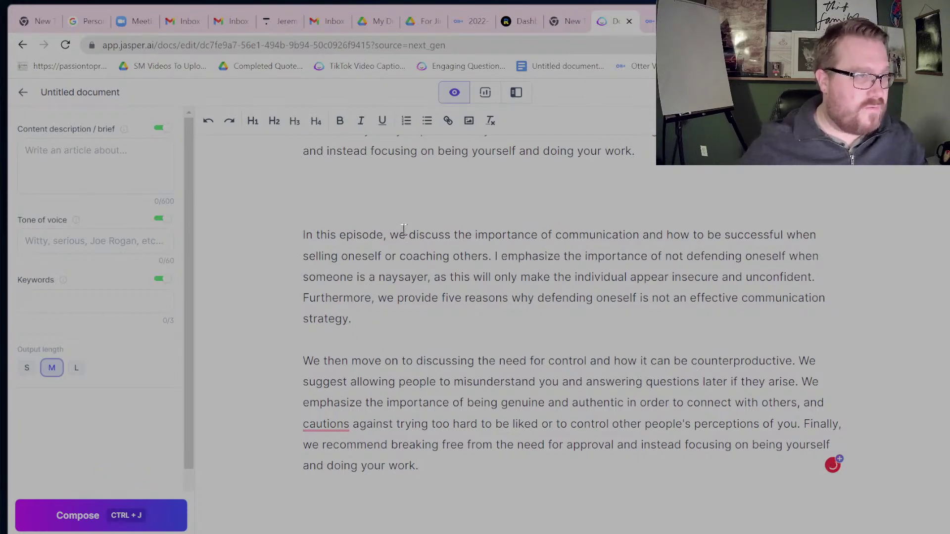
key("BackSpace")
key("BackSpace")
type("I")
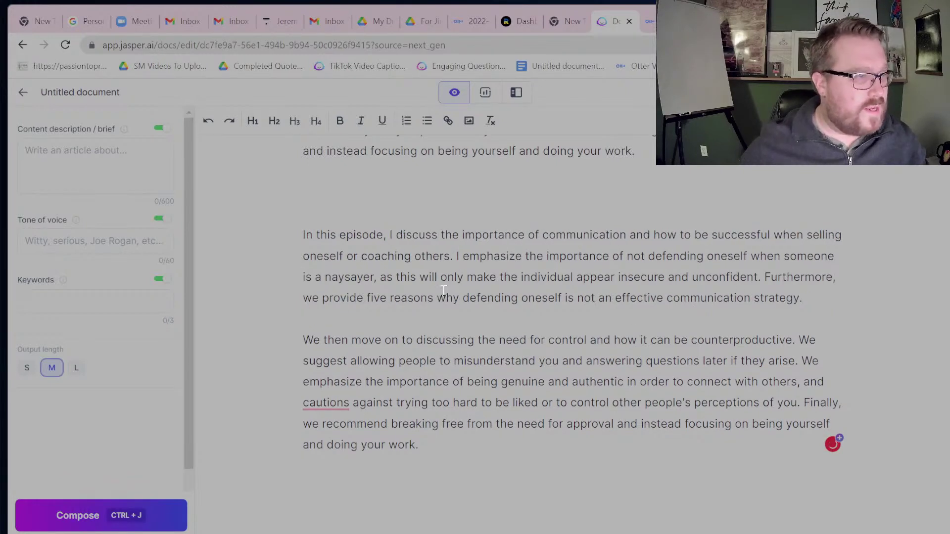
Step: Delete the source summaries above the generated episode description
left_click_drag(386, 278, 762, 273)
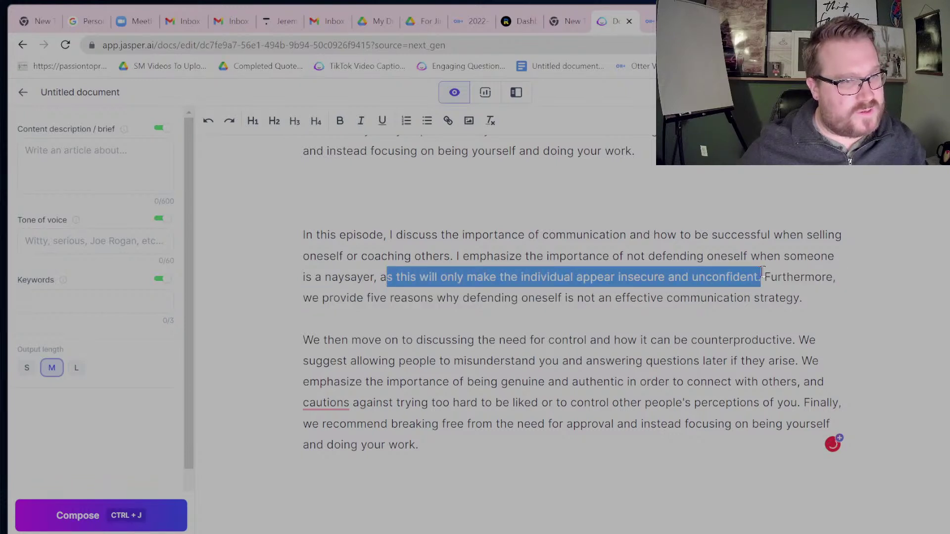
left_click(759, 276)
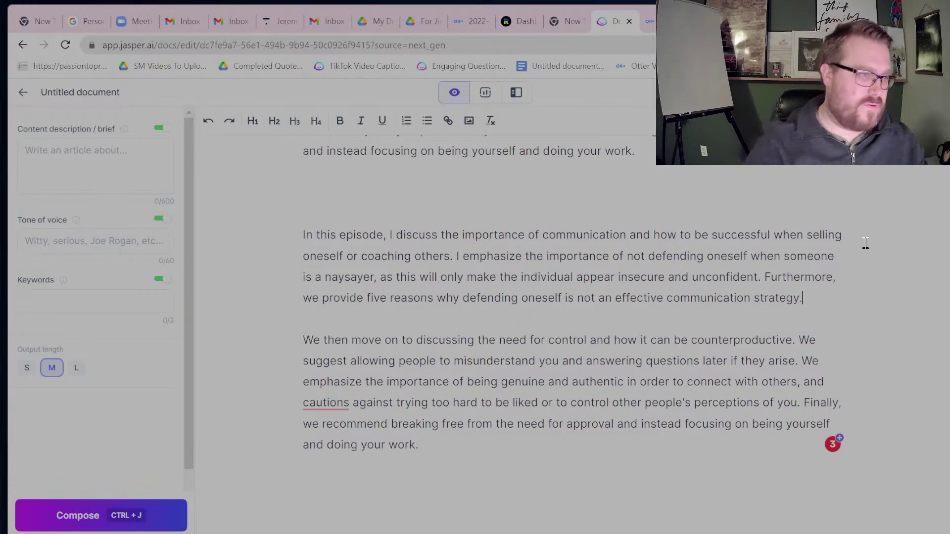
left_click_drag(496, 467, 280, 340)
left_click_drag(366, 188, 287, 149)
key("BackSpace")
key("BackSpace")
Step: Below the episode description, generate another version with the prompt "Generate a podcast episode description based on the above."
left_click(488, 396)
key("Return")
type("Generate")
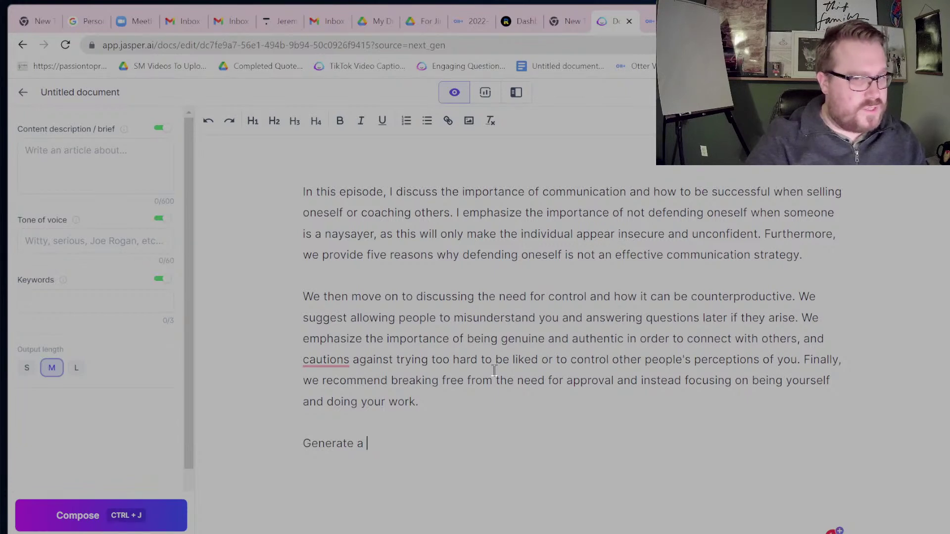
type("ast epis")
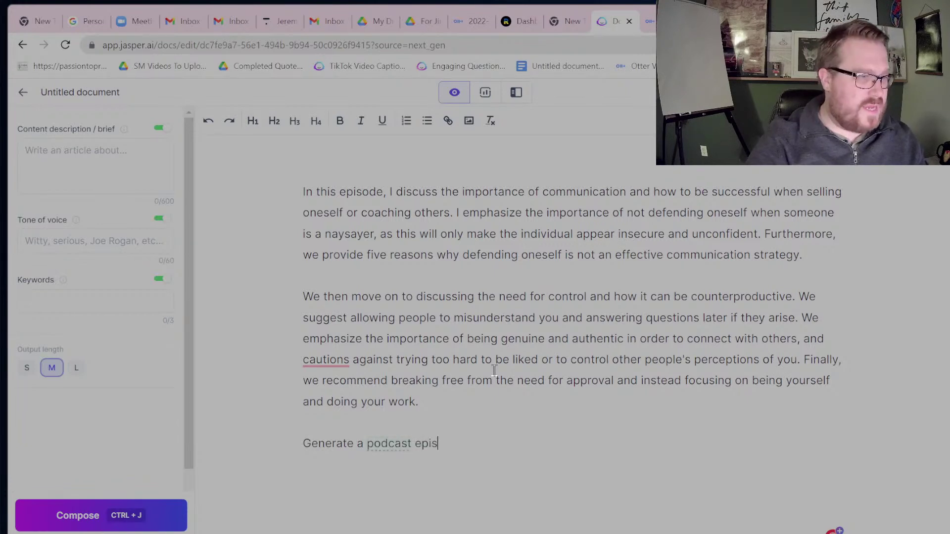
type("ode description based on the above.")
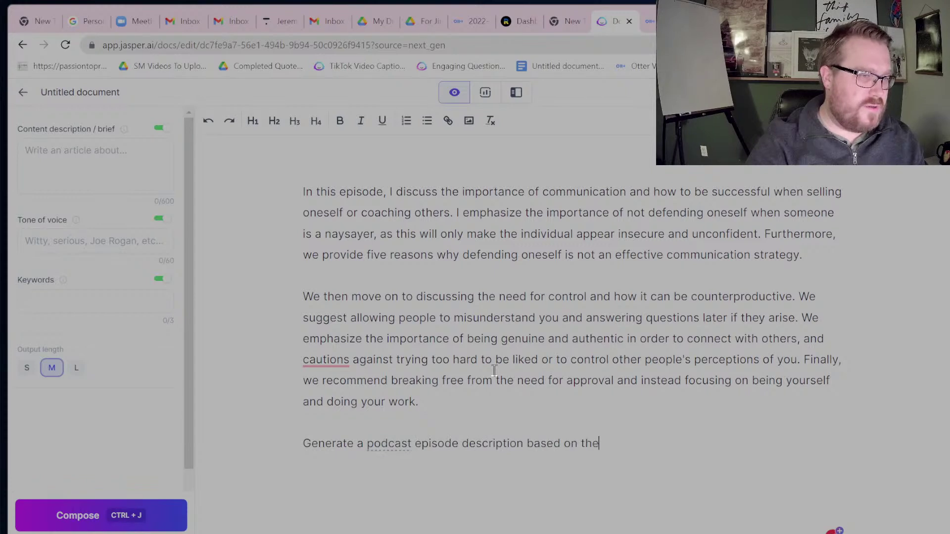
key("ctrl+j")
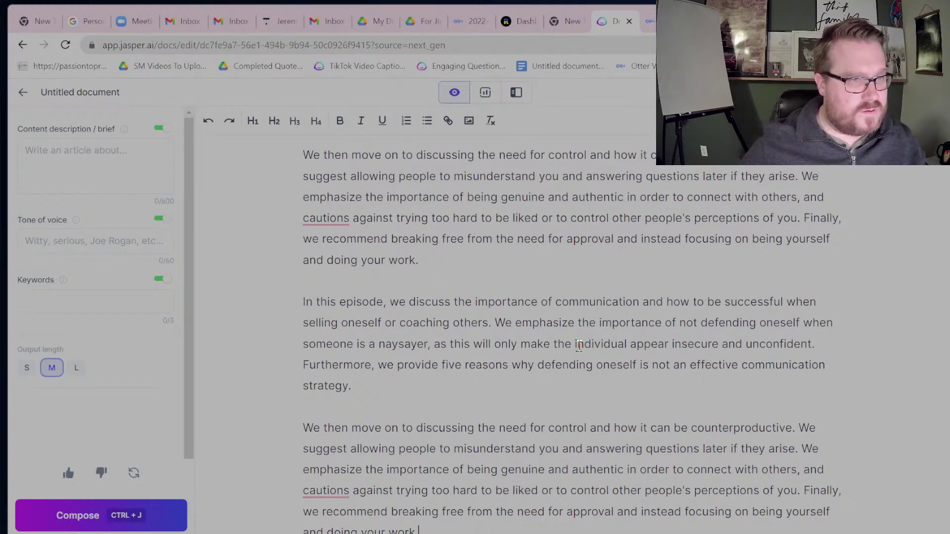
Step: Delete the new description's second paragraph and the whole earlier description, keeping only the new first paragraph
left_click_drag(438, 410, 613, 529)
key("BackSpace")
key("BackSpace")
scroll(460, 287, "up", 3)
left_click_drag(424, 284, 287, 94)
key("BackSpace")
key("Delete")
Step: Paste the copied title "188: Breaking Free From From The Need For Approval" above the description, separated by a blank line
key("ctrl+a")
left_click(322, 155)
key("Return")
key("ctrl+v")
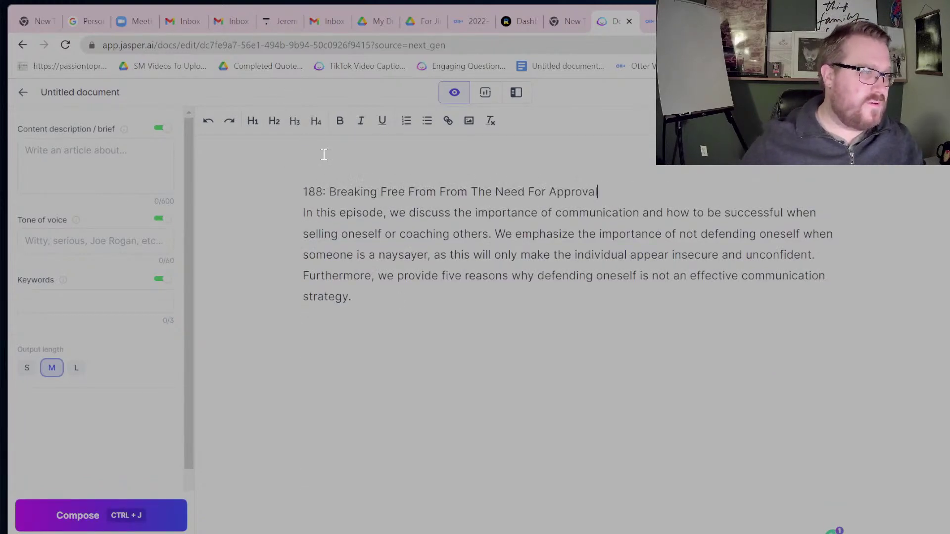
key("Return")
Step: Select the entire episode text and view the source transcript in Otter before returning to the Jasper document
key("ctrl+a")
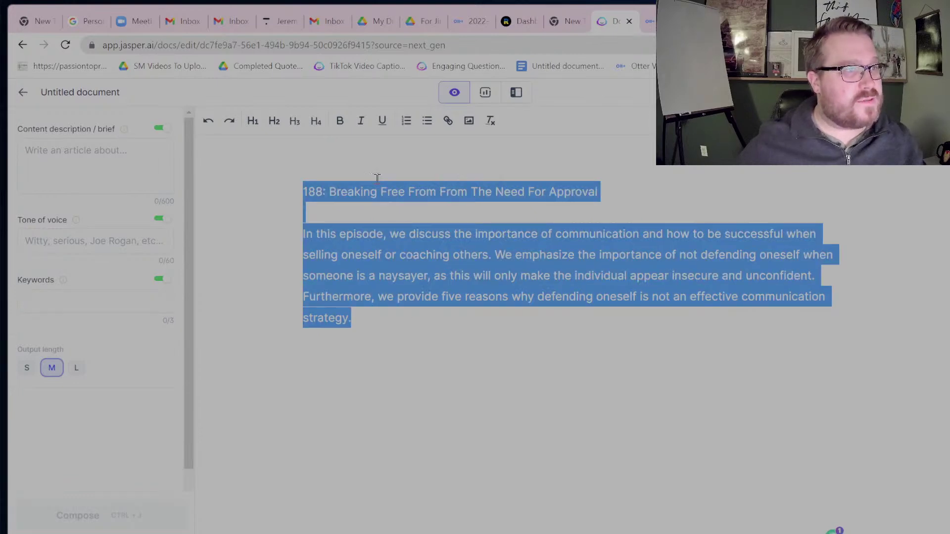
left_click(470, 21)
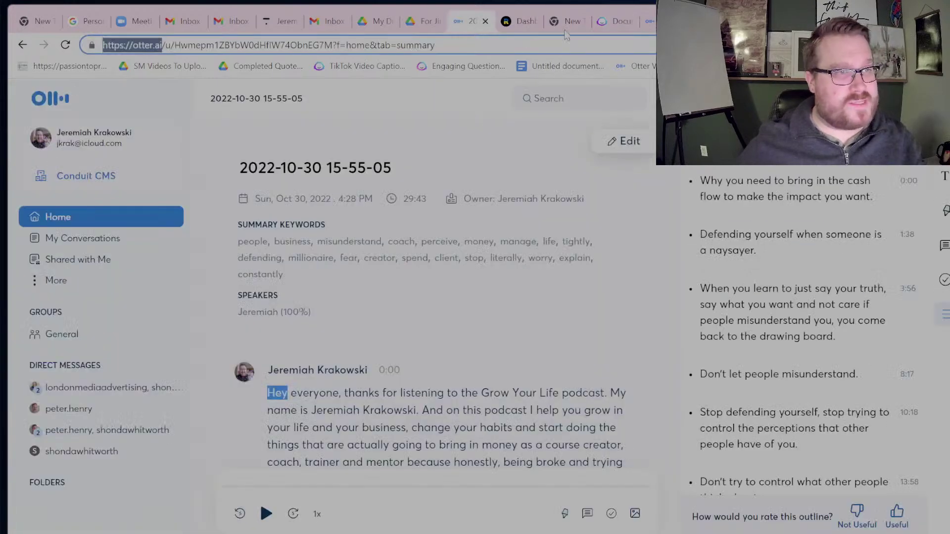
left_click(608, 21)
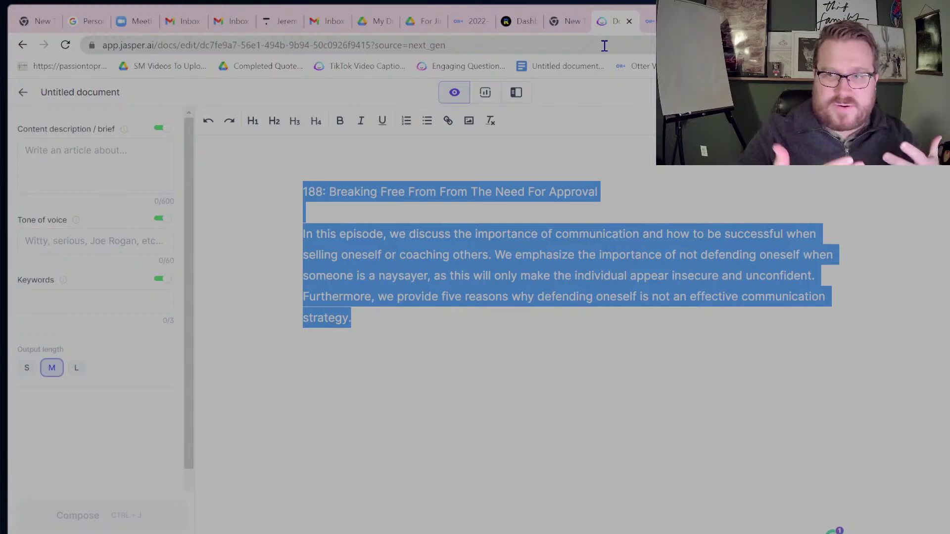